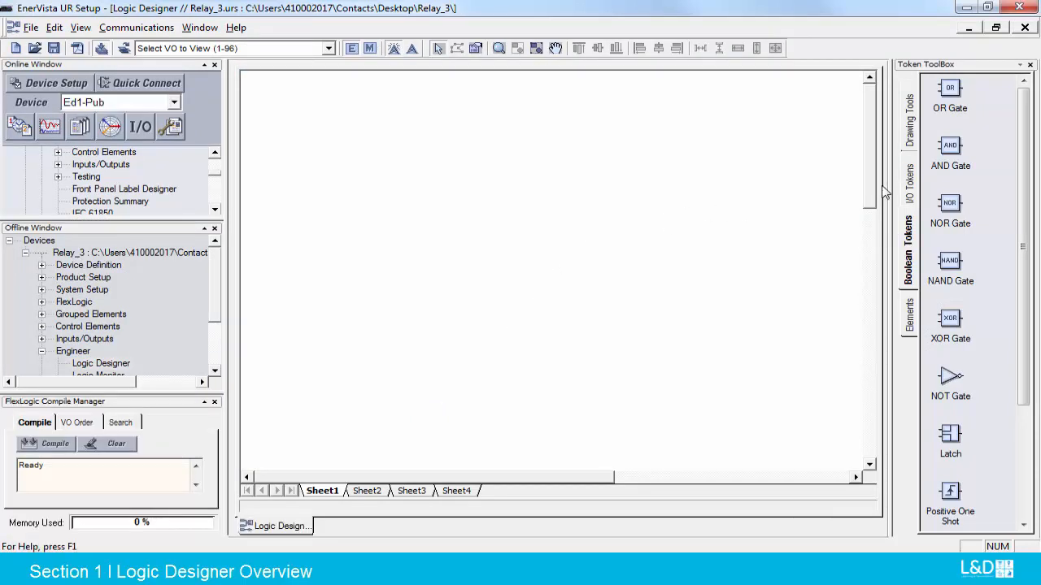
# Add an Input token near the top of Sheet1 and assign it CONTROL PUSHBUTTON 1 ON from the Pushbuttons family.
pyautogui.click(911, 185)
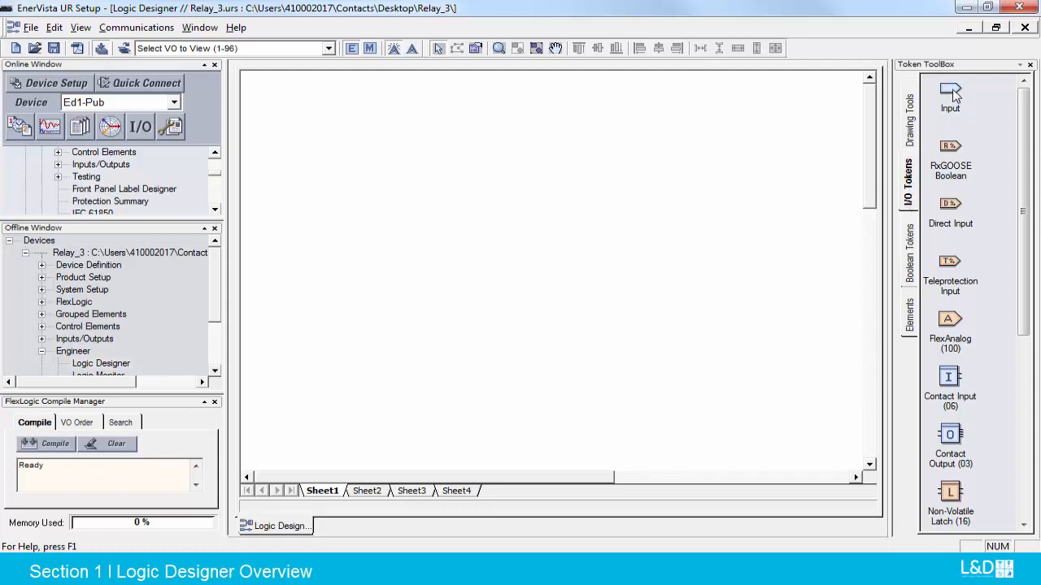
pyautogui.moveTo(954, 95); pyautogui.dragTo(345, 124)
pyautogui.doubleClick(344, 123)
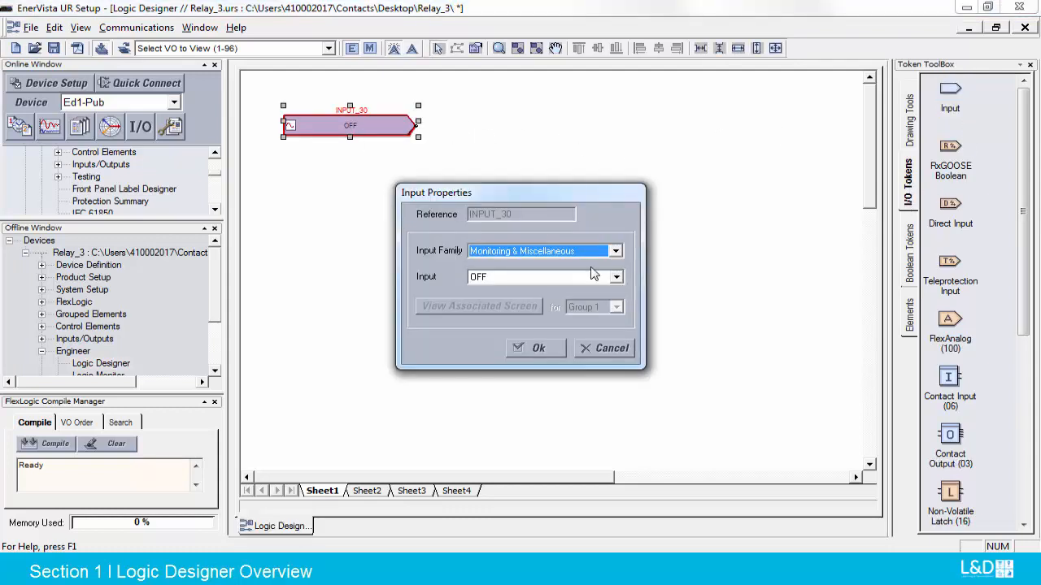
pyautogui.click(615, 252)
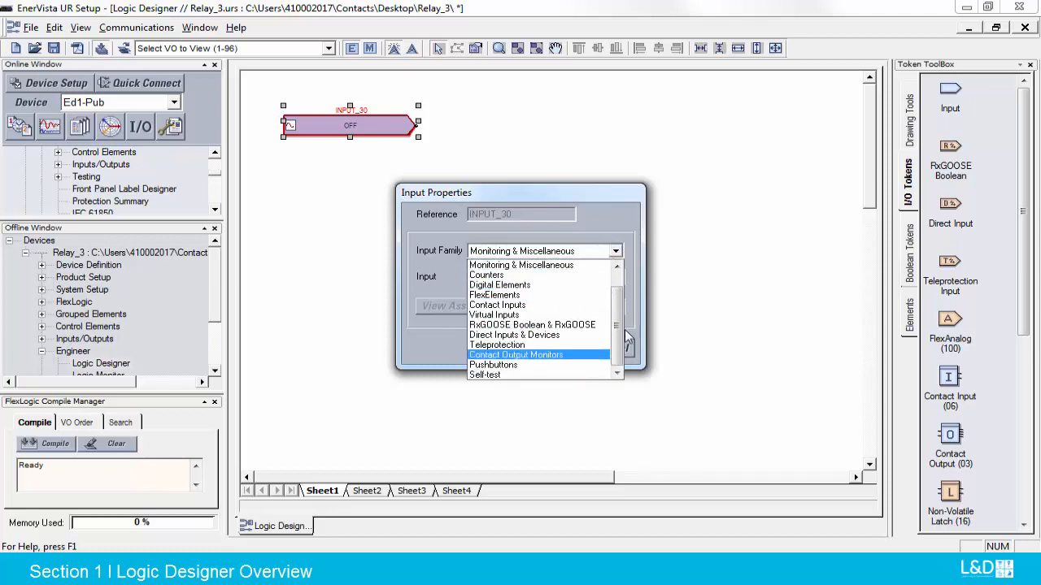
pyautogui.moveTo(628, 334); pyautogui.dragTo(632, 360)
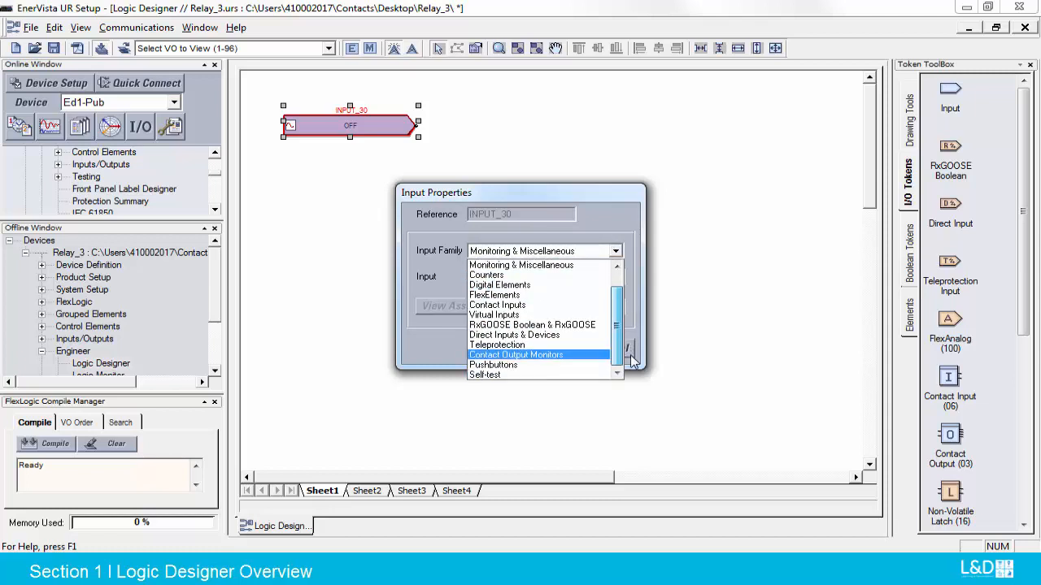
pyautogui.click(533, 365)
pyautogui.click(616, 281)
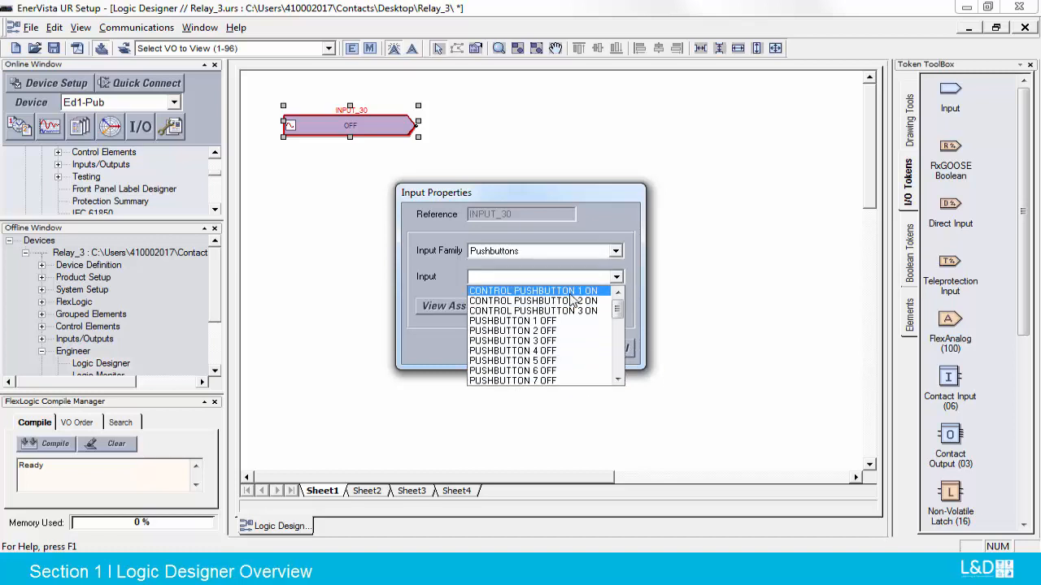
pyautogui.click(571, 292)
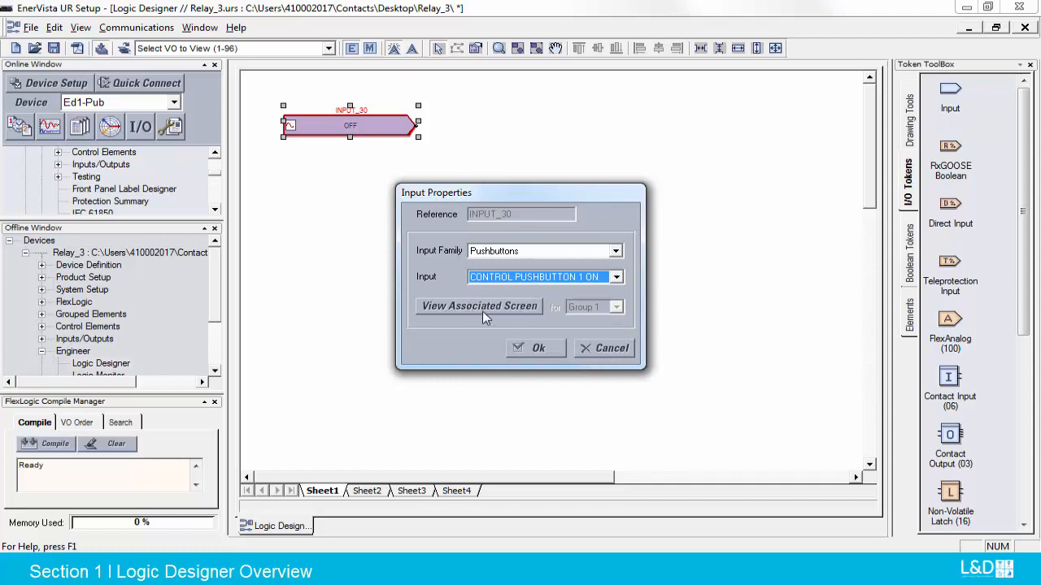
# Open the input's associated settings, set the CPB 1 function to Enabled, save the settings and return to the logic sheet.
pyautogui.click(485, 313)
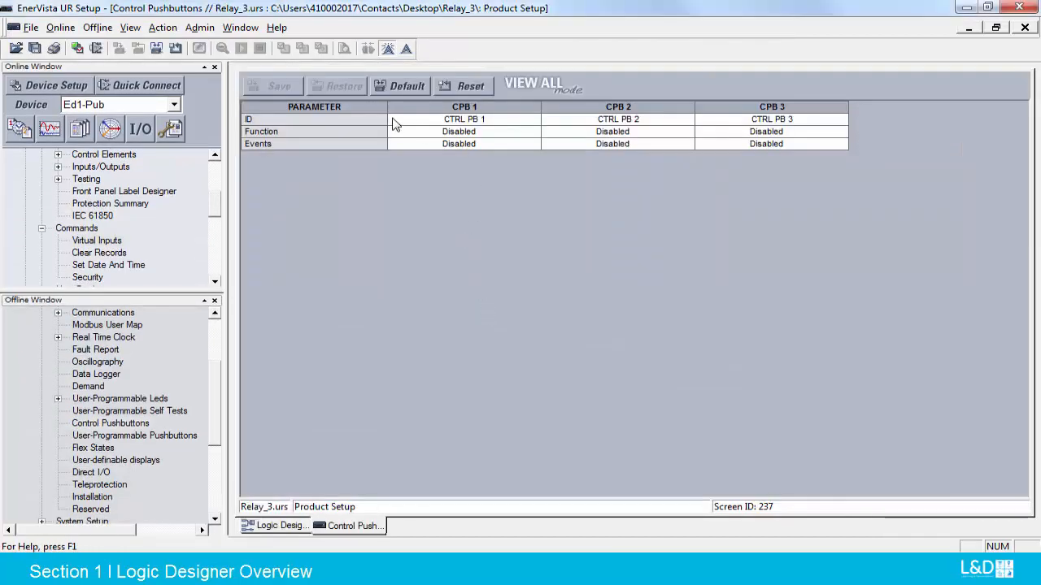
pyautogui.click(514, 134)
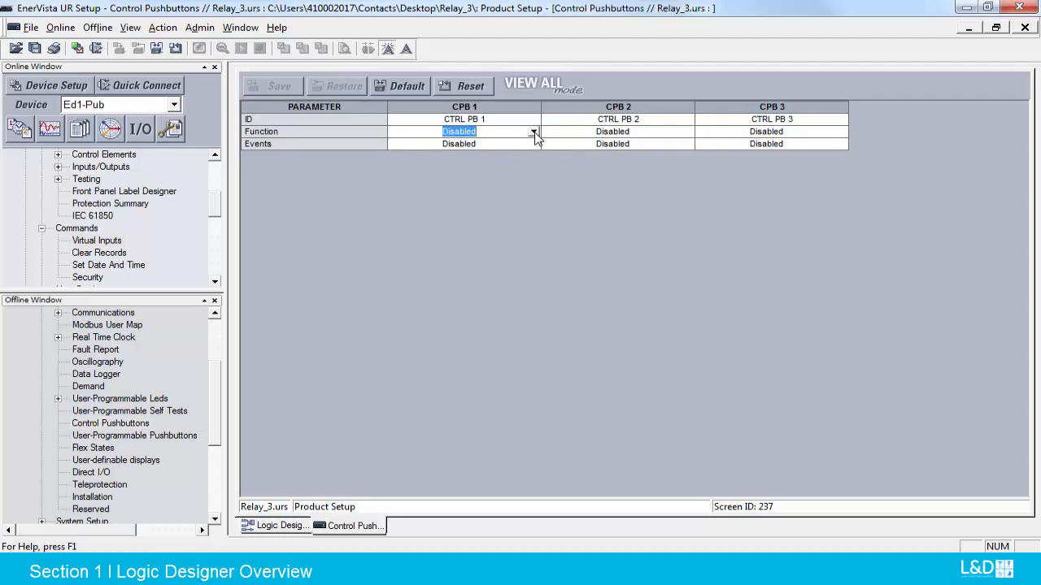
pyautogui.click(534, 132)
pyautogui.click(403, 155)
pyautogui.click(279, 86)
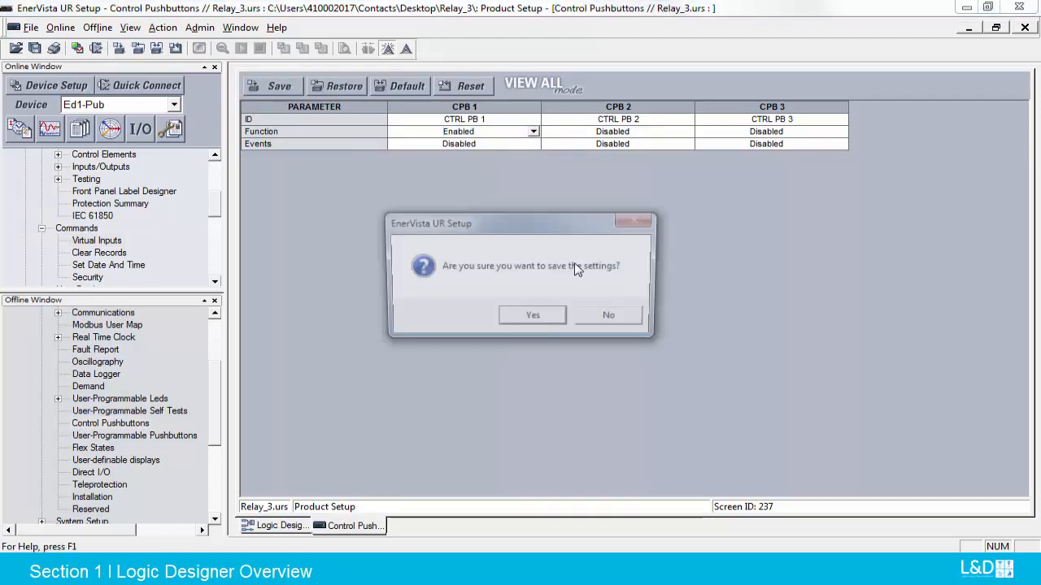
pyautogui.click(533, 317)
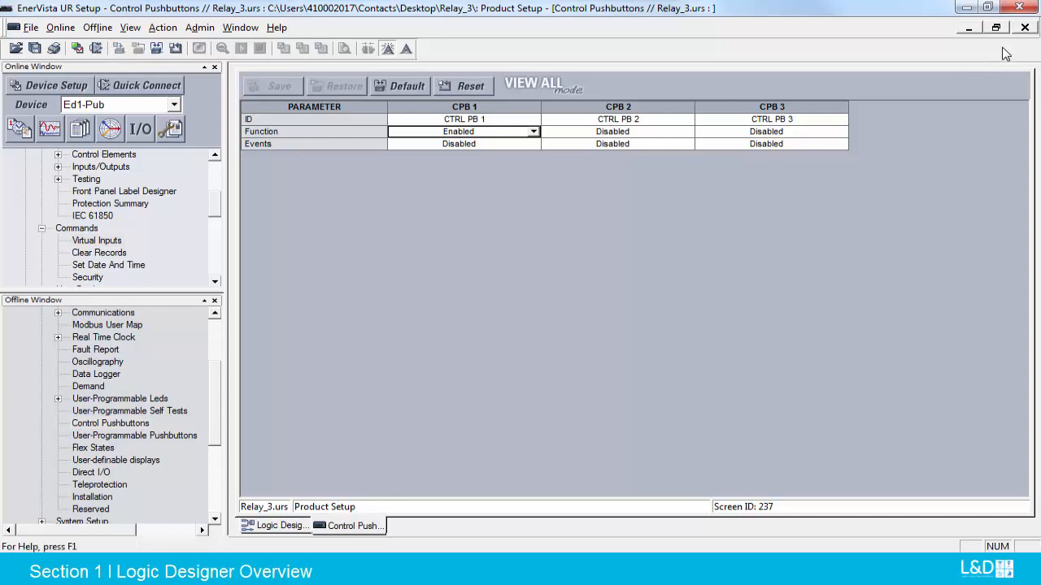
pyautogui.click(1024, 27)
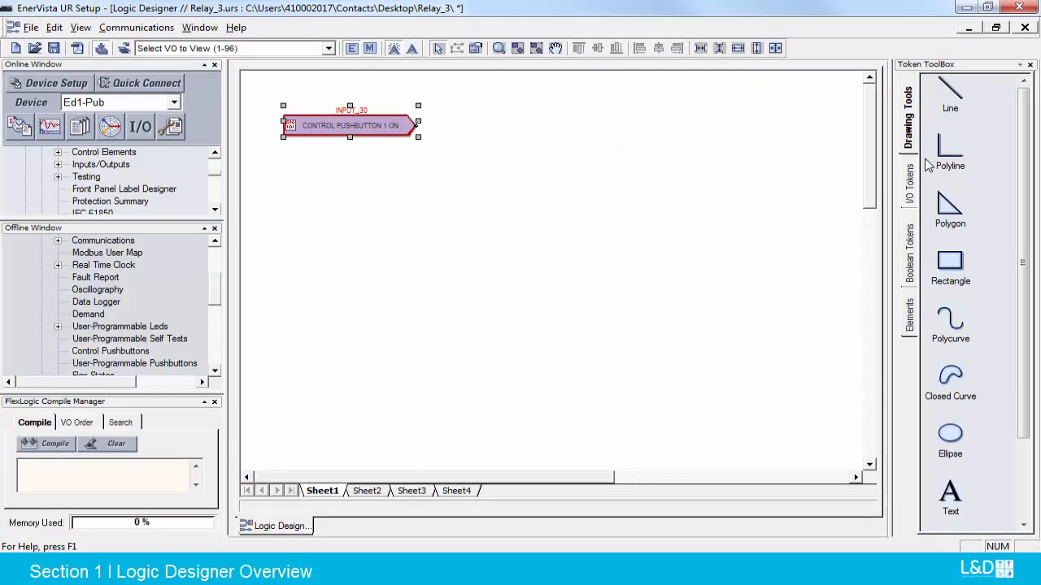
# Place two Contact Input tokens one above the other beneath the control pushbutton input.
pyautogui.click(909, 200)
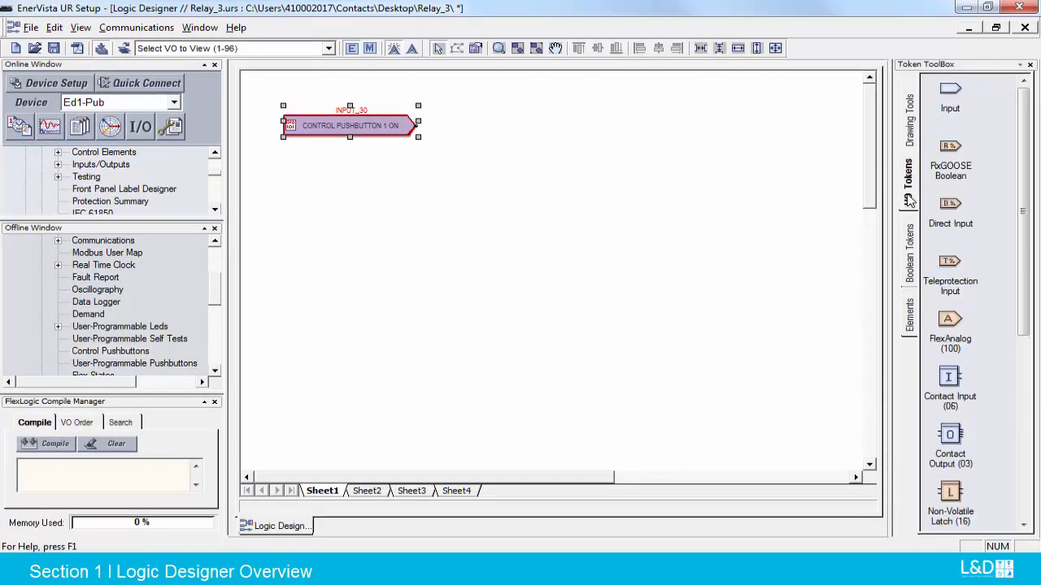
pyautogui.click(961, 395)
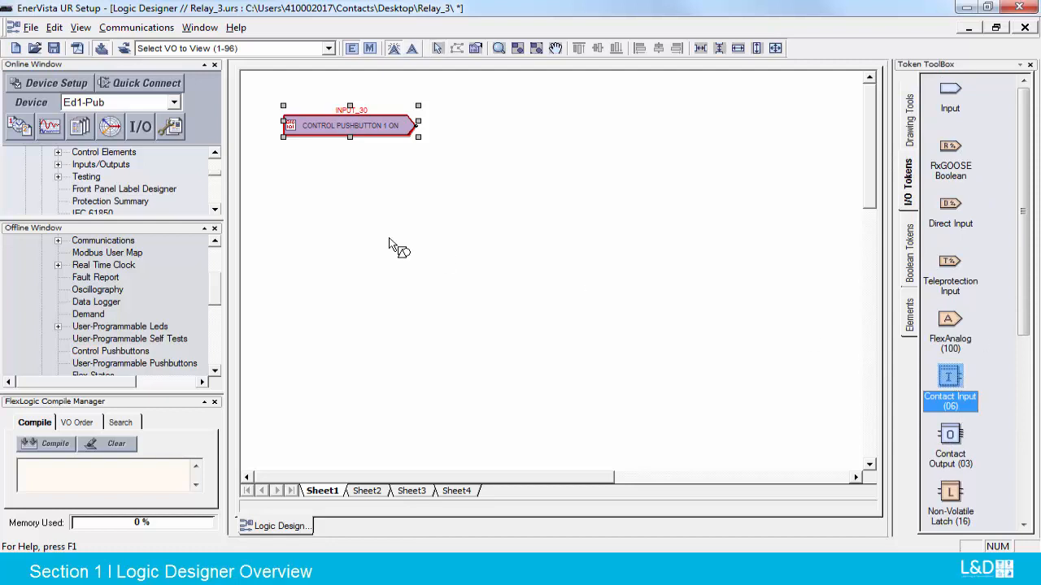
pyautogui.click(340, 203)
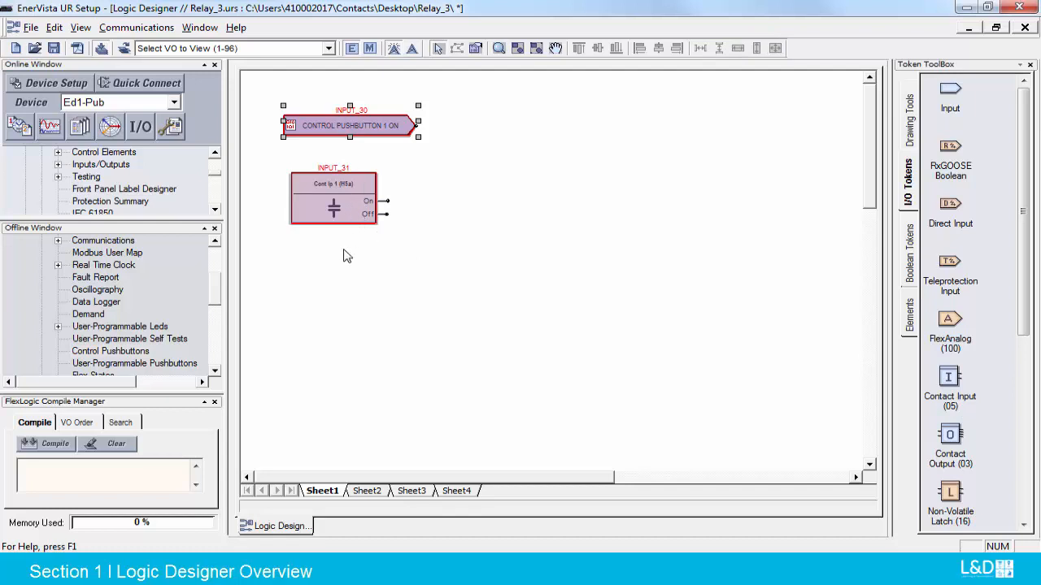
pyautogui.keyDown('ctrl'); pyautogui.click(336, 205); pyautogui.keyUp('ctrl')
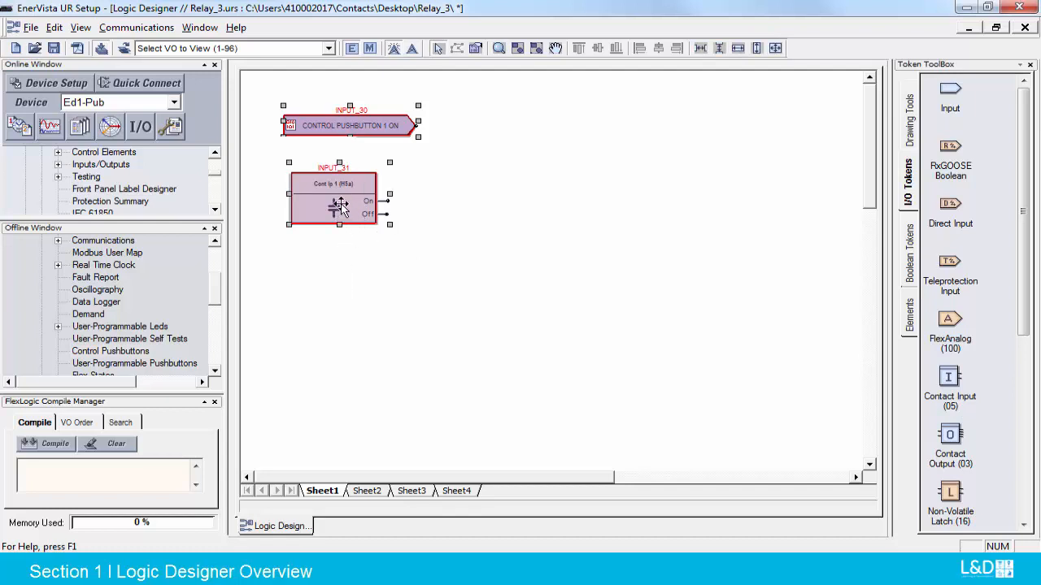
pyautogui.click(355, 286)
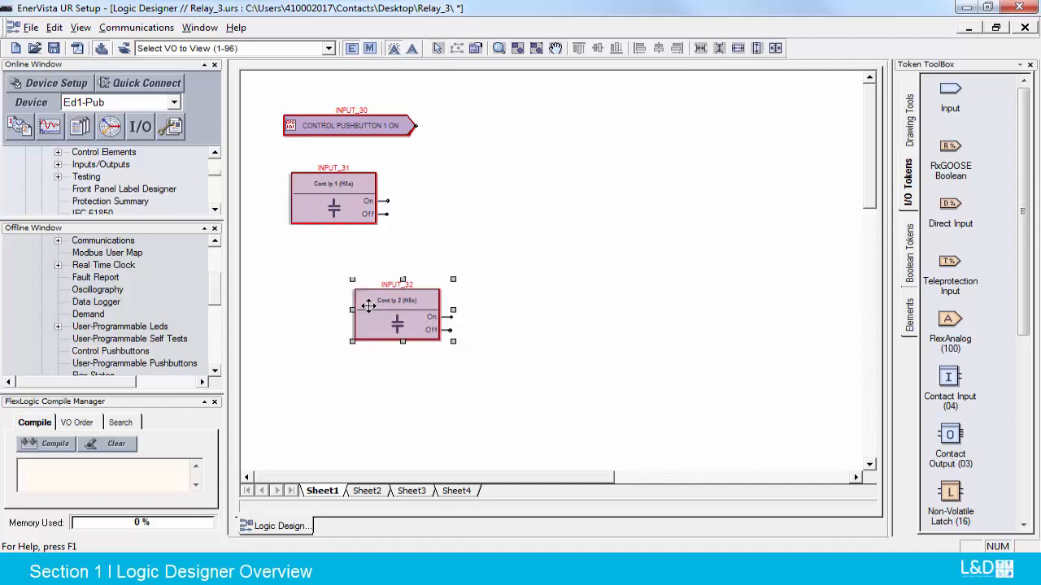
pyautogui.moveTo(378, 309); pyautogui.dragTo(306, 296)
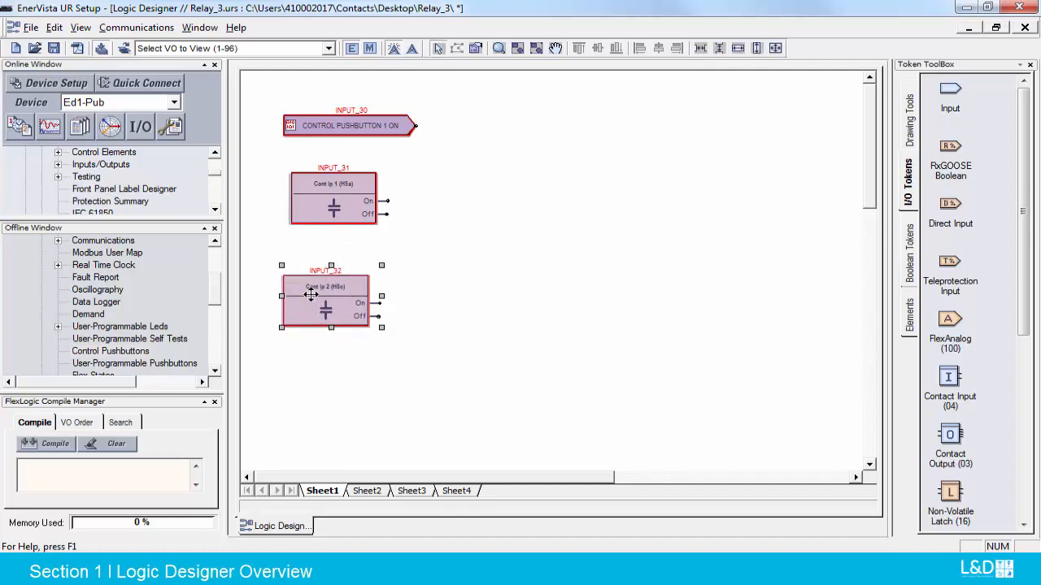
# Rename the upper contact input (H5a) as Brk A.
pyautogui.doubleClick(341, 206)
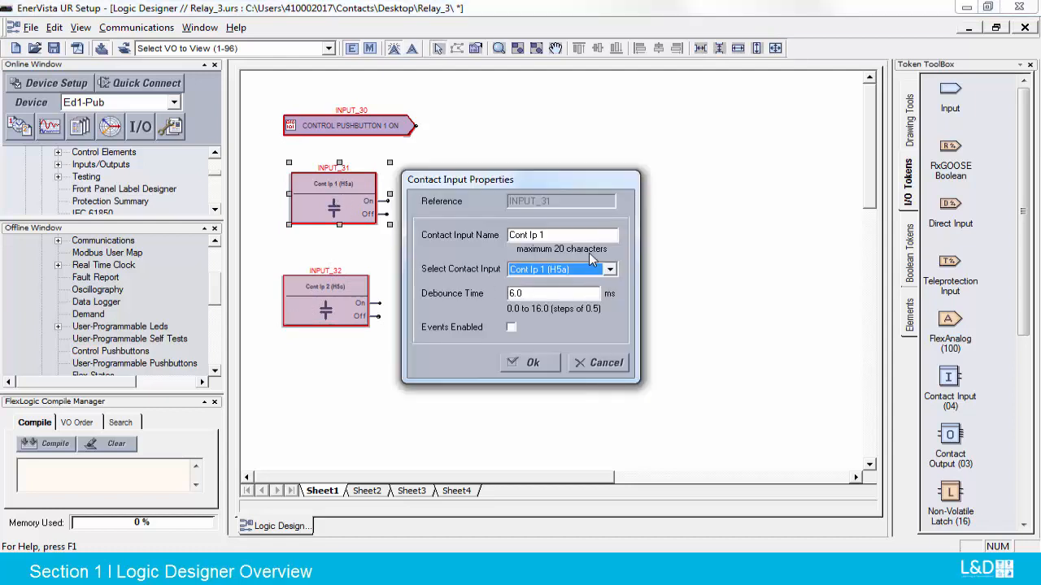
pyautogui.hotkey('shift', 'Tab')
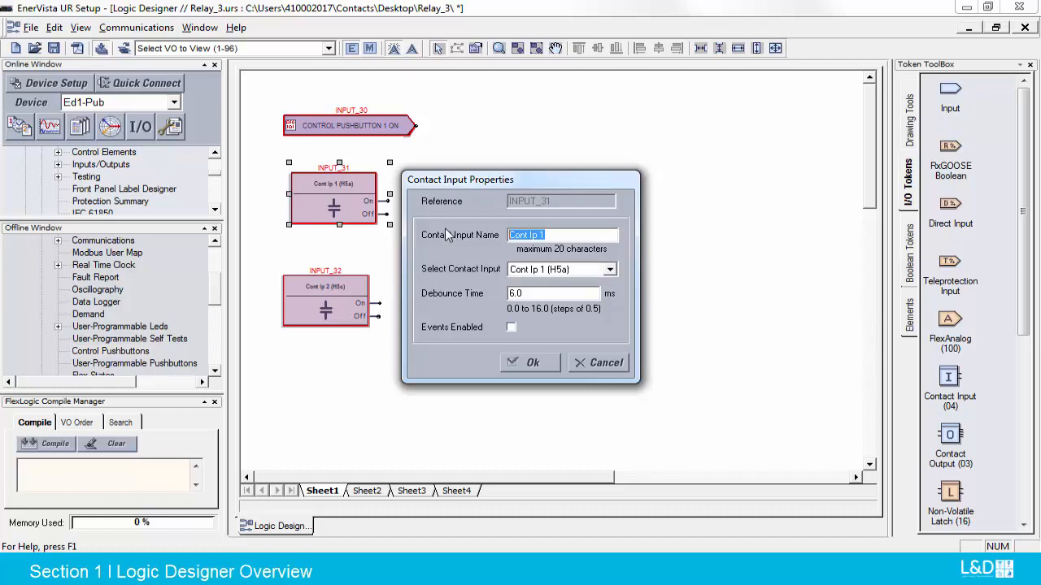
pyautogui.write('Brk A')
pyautogui.click(533, 364)
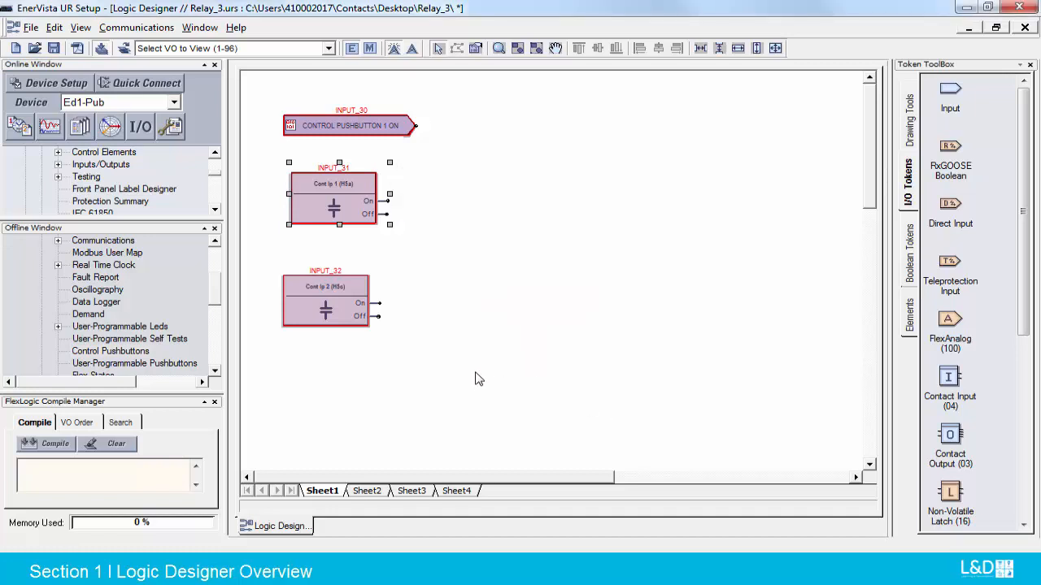
# Rename the lower contact input (H5c) as Brk B.
pyautogui.click(345, 303)
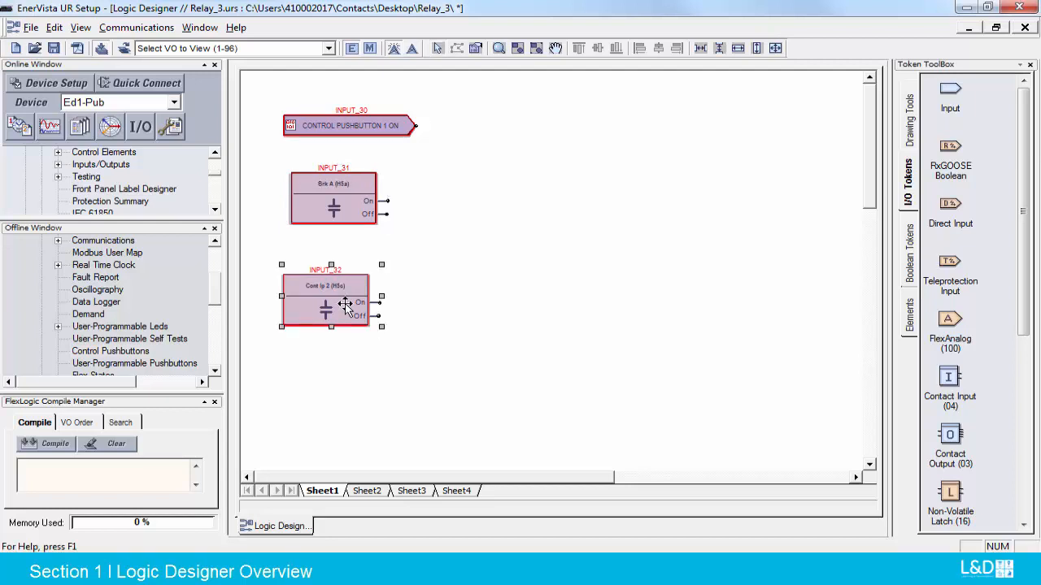
pyautogui.doubleClick(345, 303)
pyautogui.click(552, 234)
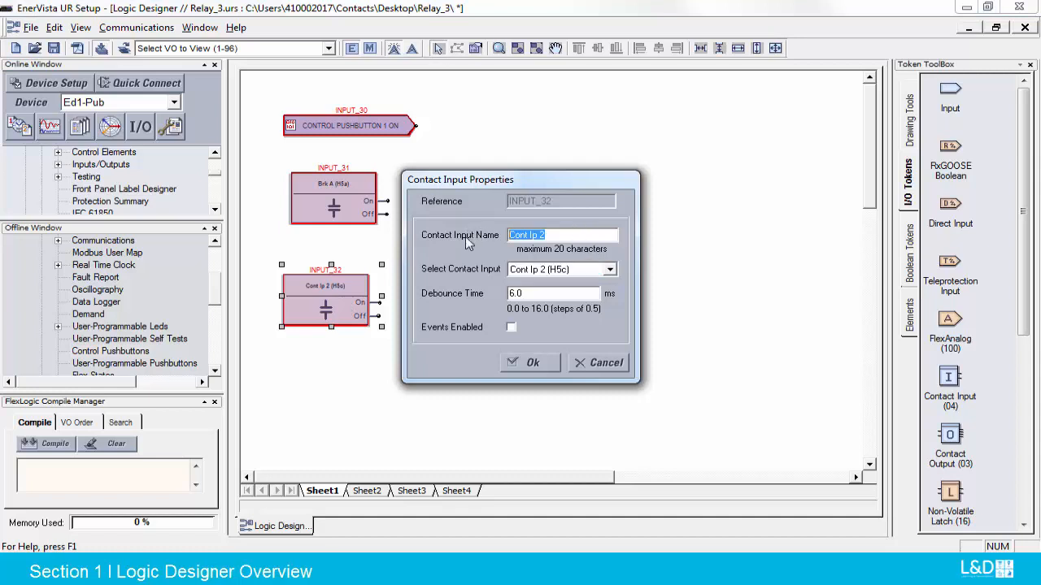
pyautogui.write('Brk B')
pyautogui.click(544, 363)
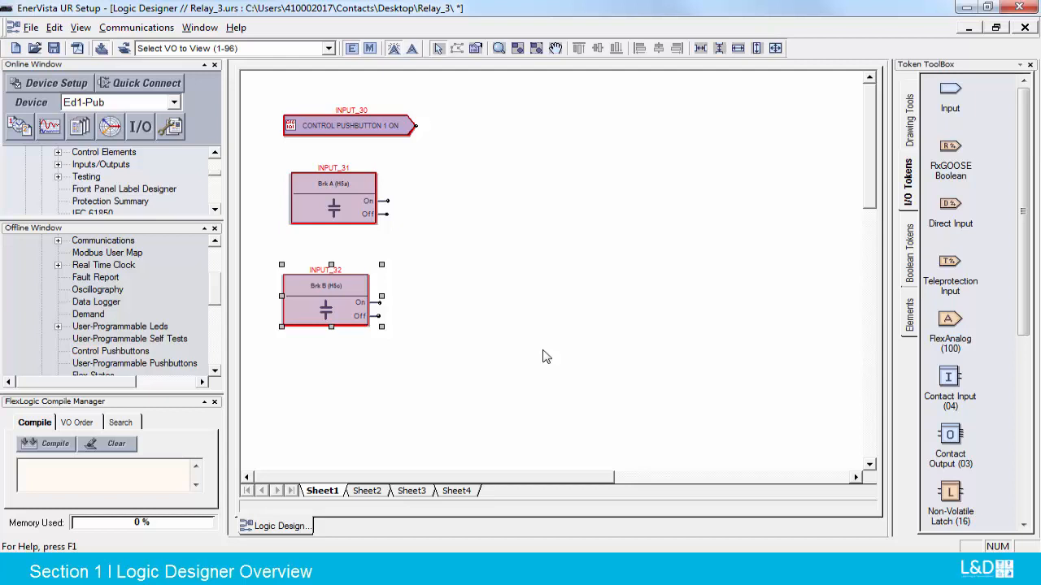
# Place an AND gate beside the contact inputs and an OR gate above it, beside the pushbutton input.
pyautogui.click(910, 252)
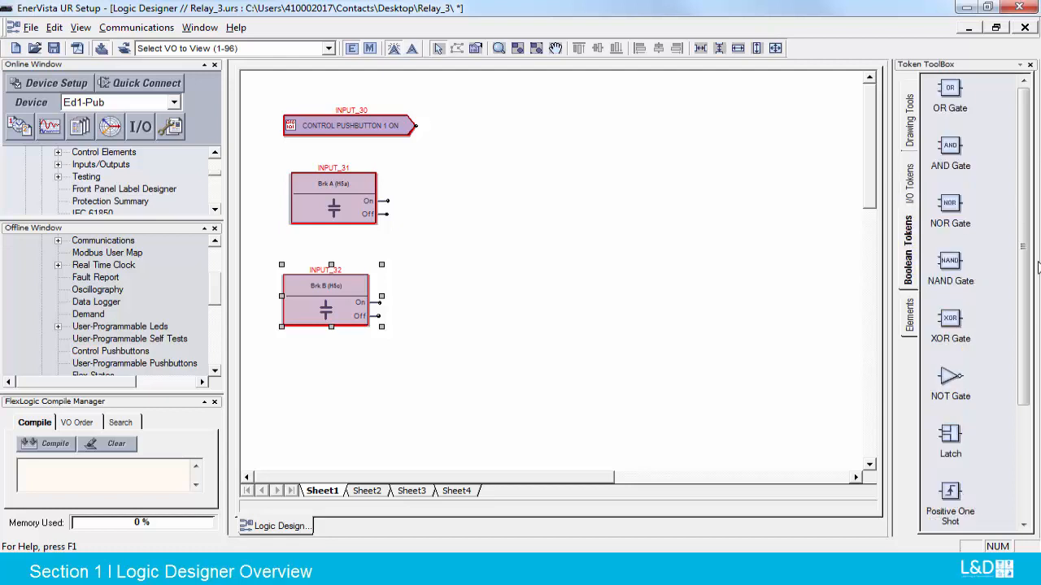
pyautogui.click(947, 151)
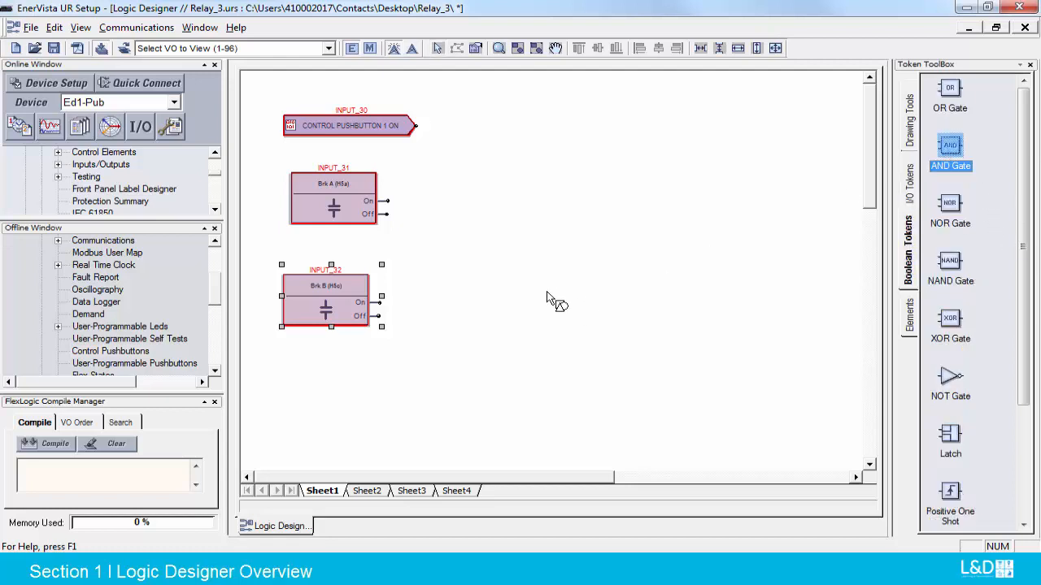
pyautogui.click(488, 250)
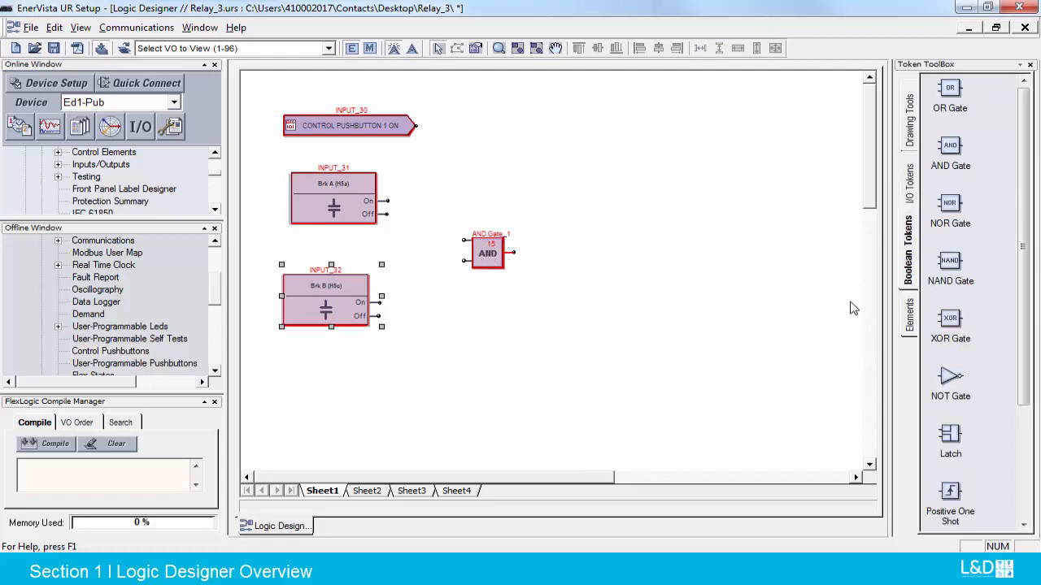
pyautogui.click(951, 96)
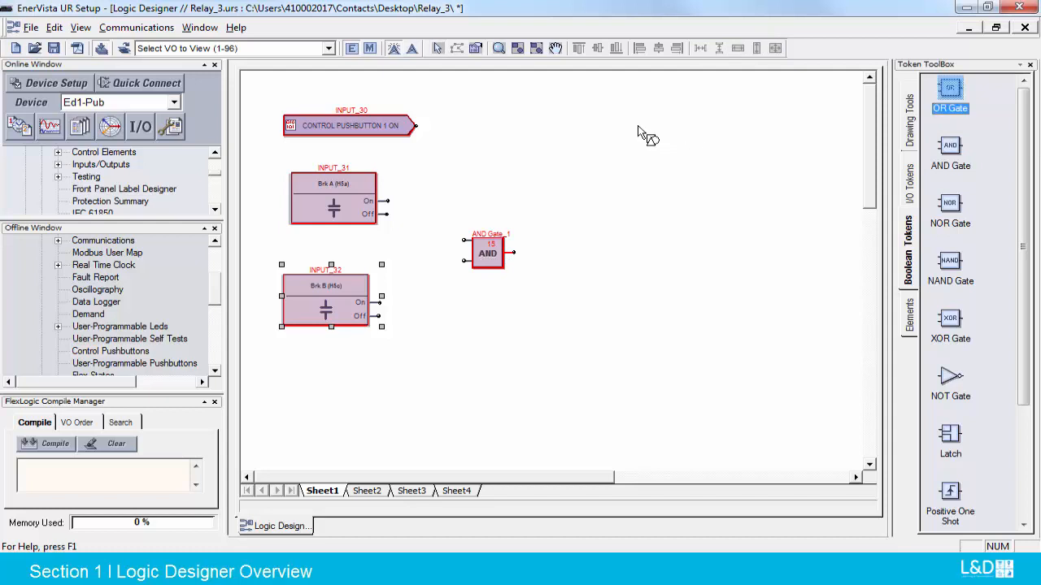
pyautogui.click(525, 143)
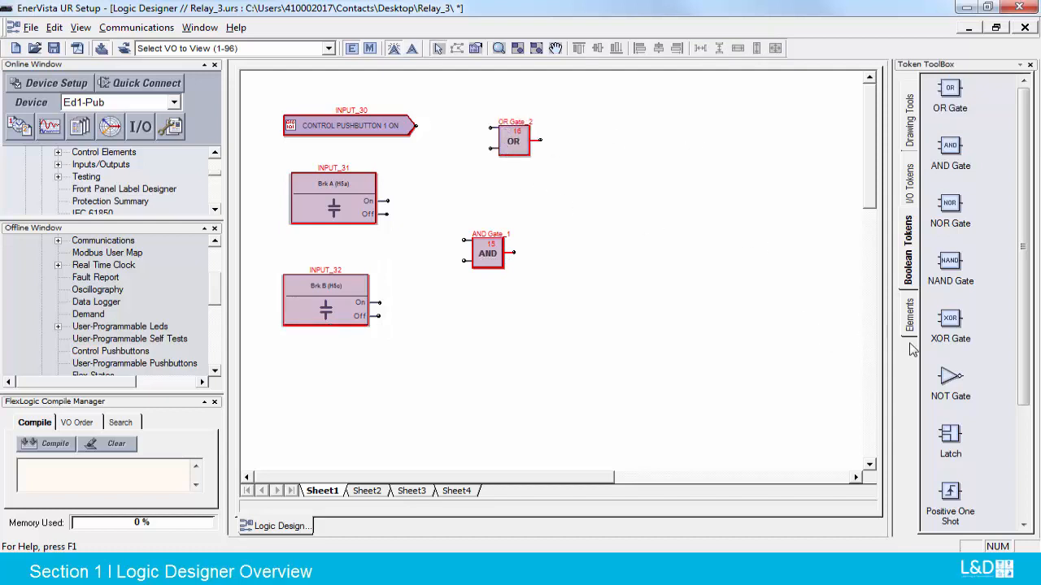
# Place a Virtual Output token to the right of the gates and a Contact Output token further right.
pyautogui.click(909, 185)
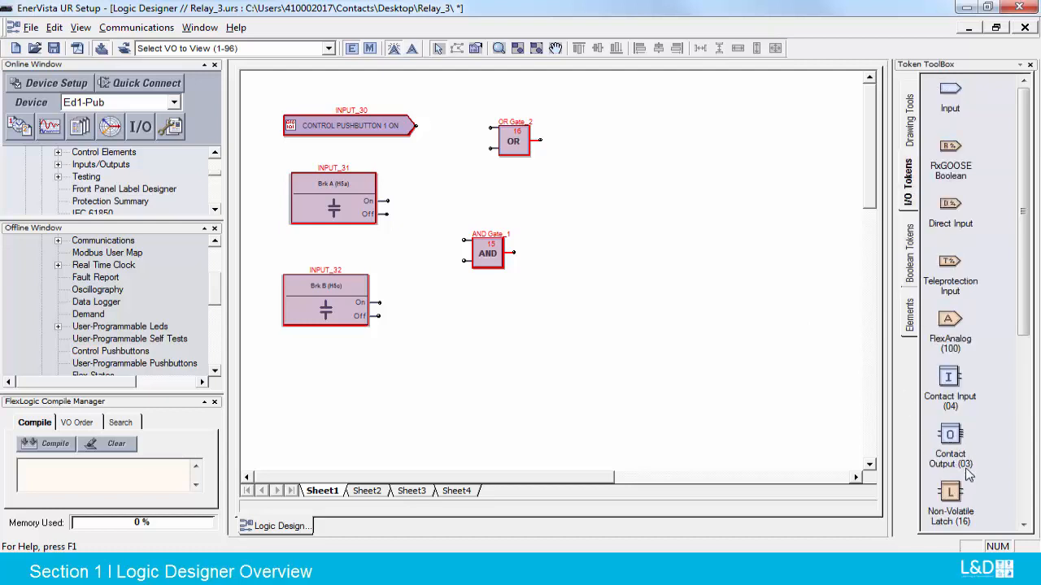
pyautogui.moveTo(1025, 322); pyautogui.dragTo(1014, 416)
pyautogui.moveTo(949, 379); pyautogui.dragTo(613, 190)
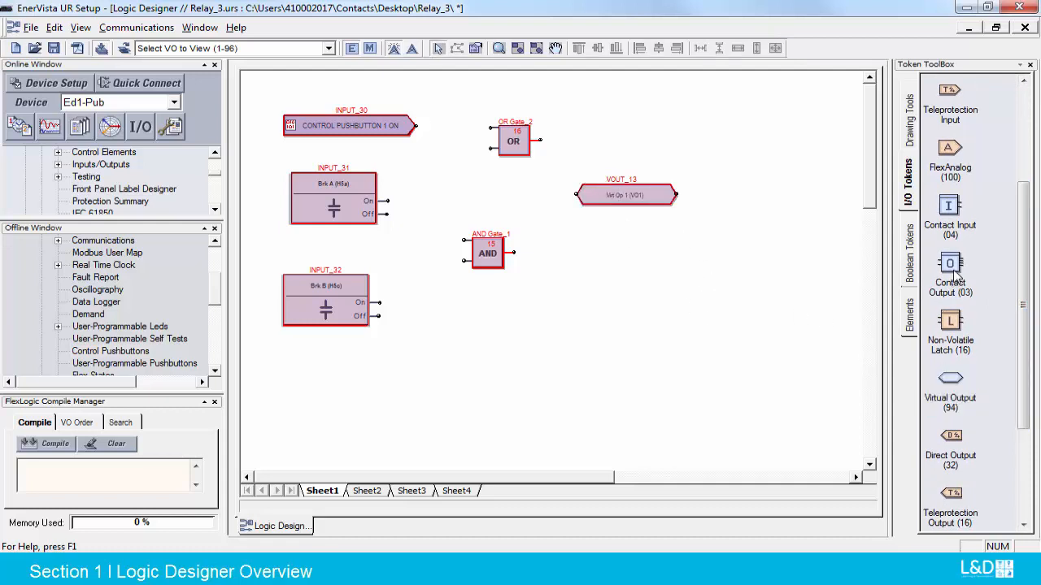
pyautogui.moveTo(955, 276); pyautogui.dragTo(801, 200)
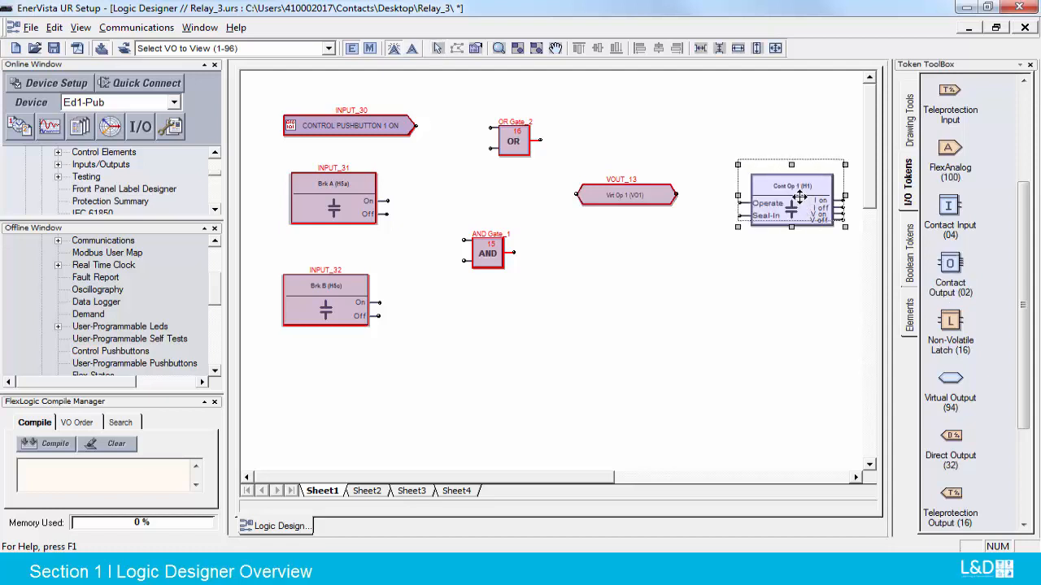
# Place an LED token at the top of the sheet, just above the OR gate.
pyautogui.click(912, 263)
pyautogui.moveTo(1021, 337); pyautogui.dragTo(1029, 382)
pyautogui.click(909, 183)
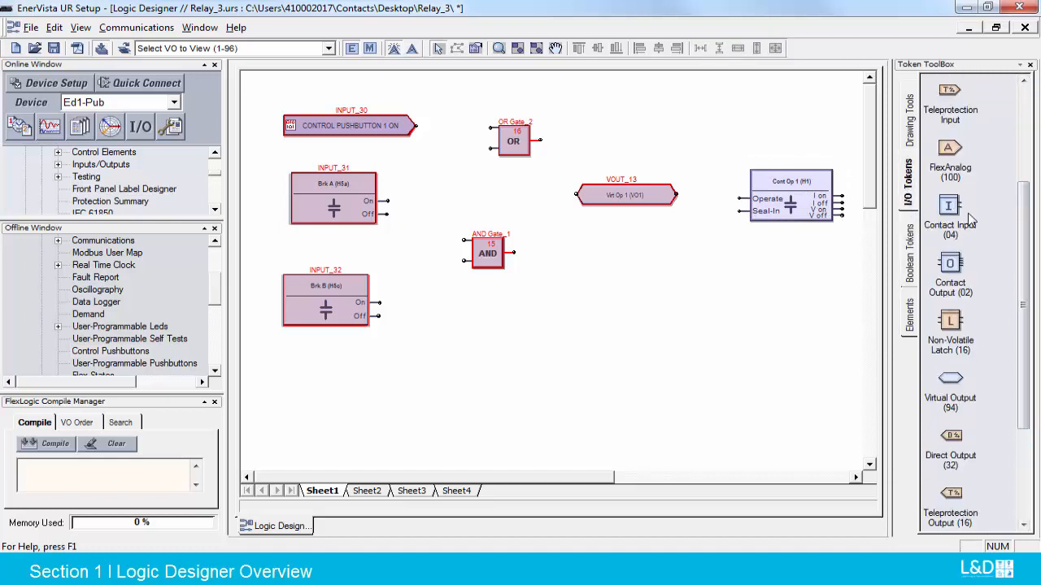
pyautogui.moveTo(1023, 337); pyautogui.dragTo(1023, 419)
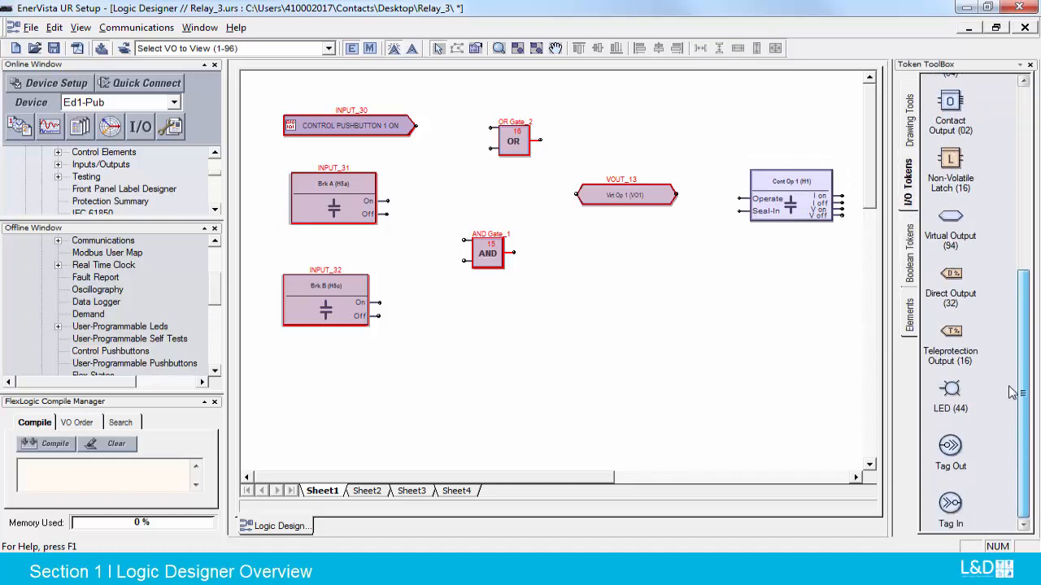
pyautogui.click(951, 390)
pyautogui.click(455, 92)
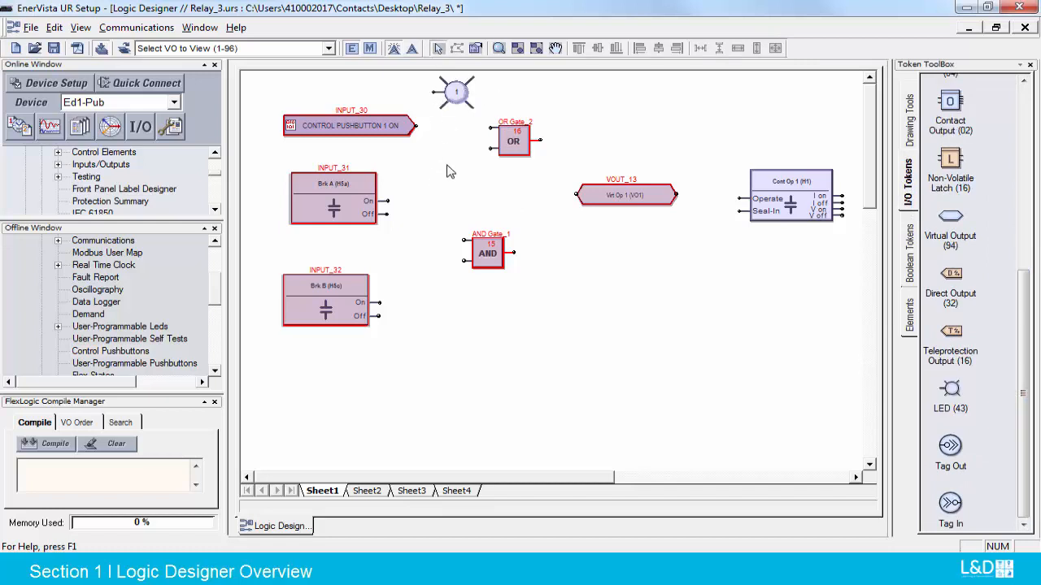
pyautogui.click(454, 104)
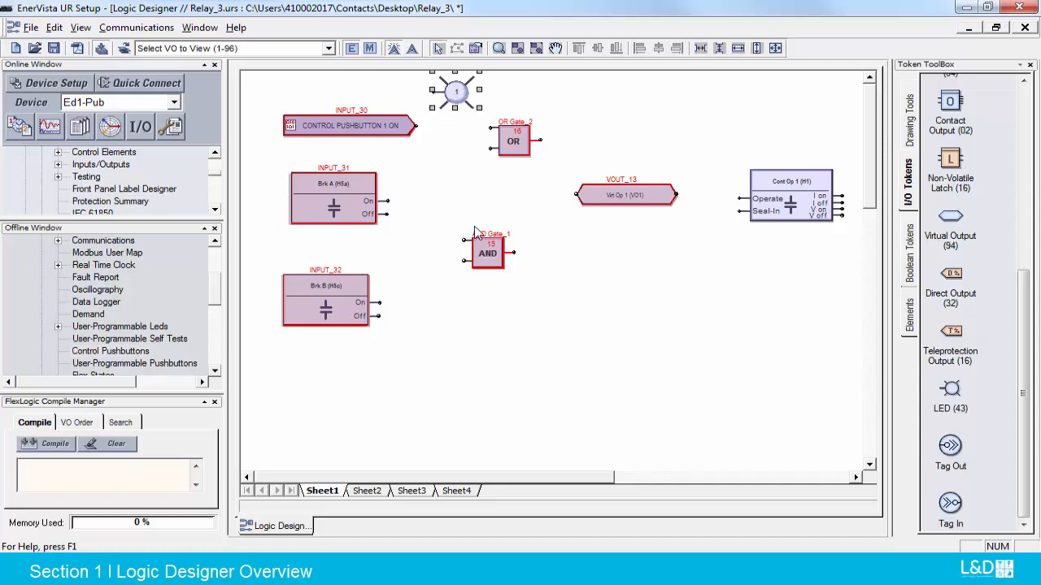
# Paste two copies of the LED, placing LED 2 beside the Brk A input and LED 3 just before the AND gate.
pyautogui.hotkey('ctrl', 'v')
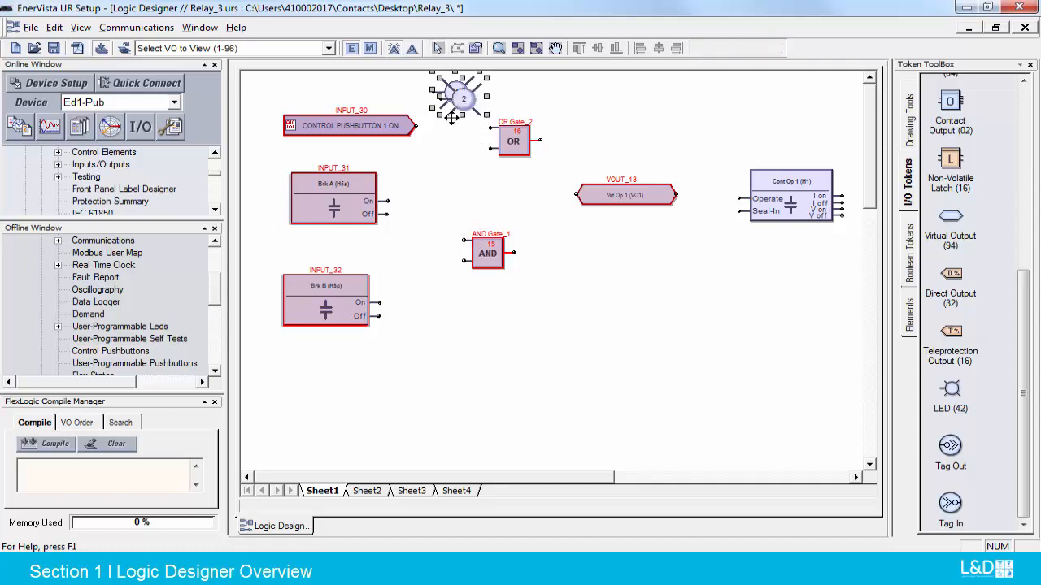
pyautogui.moveTo(478, 99); pyautogui.dragTo(453, 179)
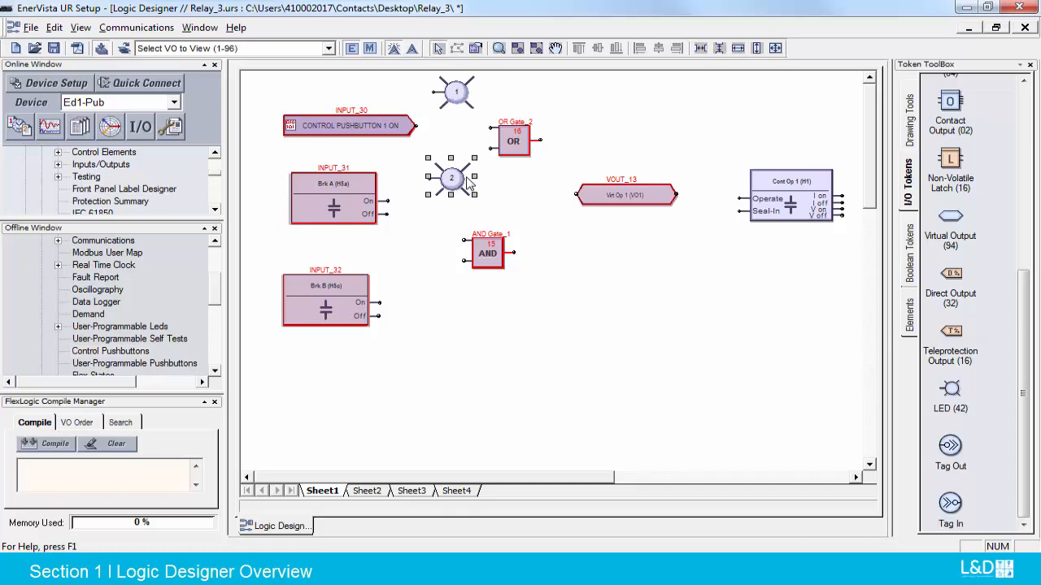
pyautogui.hotkey('ctrl', 'v')
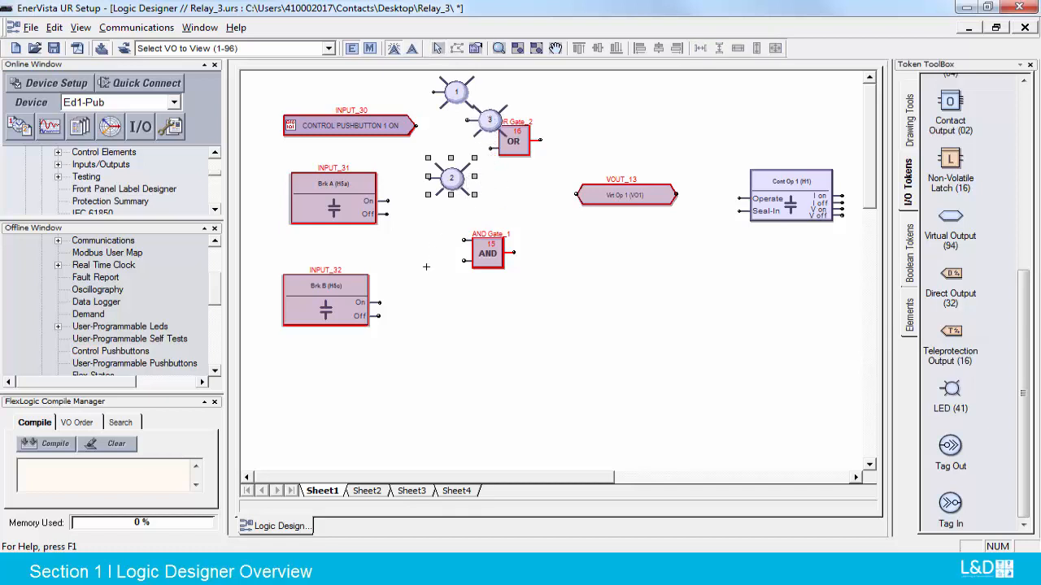
pyautogui.moveTo(426, 267); pyautogui.dragTo(464, 226)
pyautogui.moveTo(488, 124); pyautogui.dragTo(466, 183)
pyautogui.keyDown('ctrl'); pyautogui.click(494, 119); pyautogui.keyUp('ctrl')
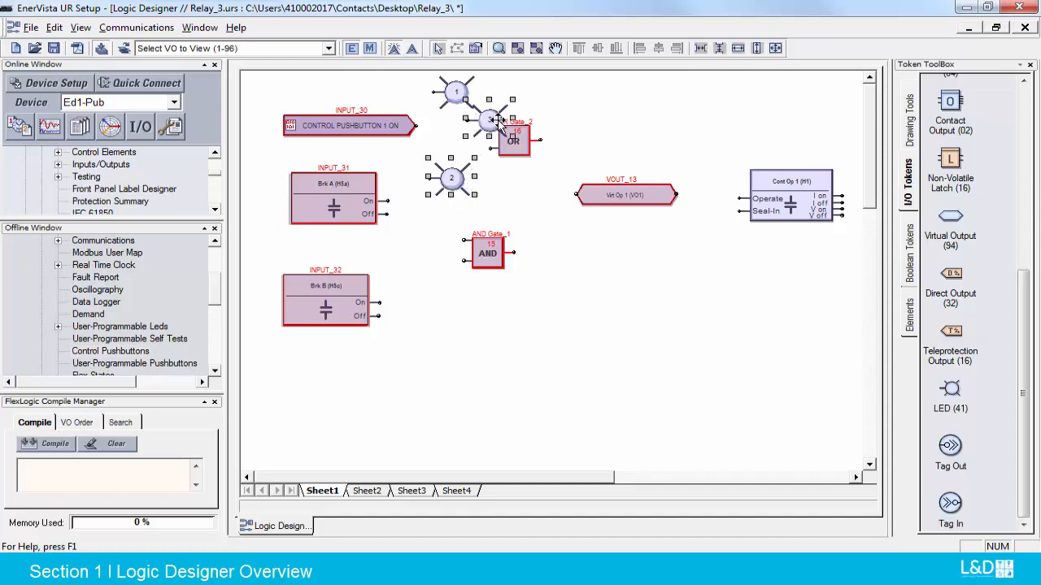
pyautogui.moveTo(496, 118); pyautogui.dragTo(446, 261)
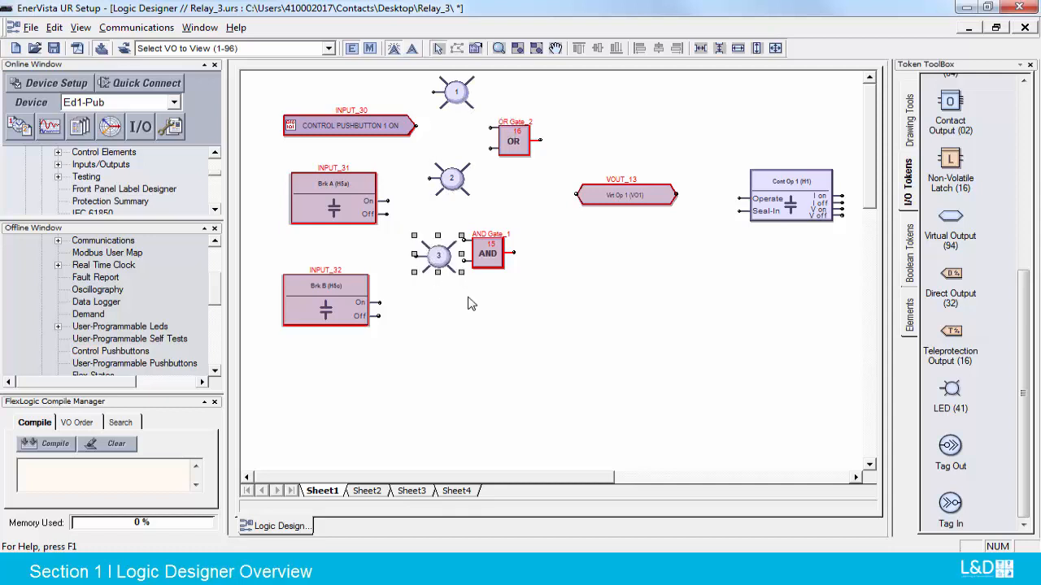
# Paste a fourth LED and place it between and above the Virtual Output and Contact Output tokens.
pyautogui.click(505, 330)
pyautogui.click(438, 256)
pyautogui.hotkey('ctrl', 'v')
pyautogui.moveTo(460, 276); pyautogui.dragTo(735, 134)
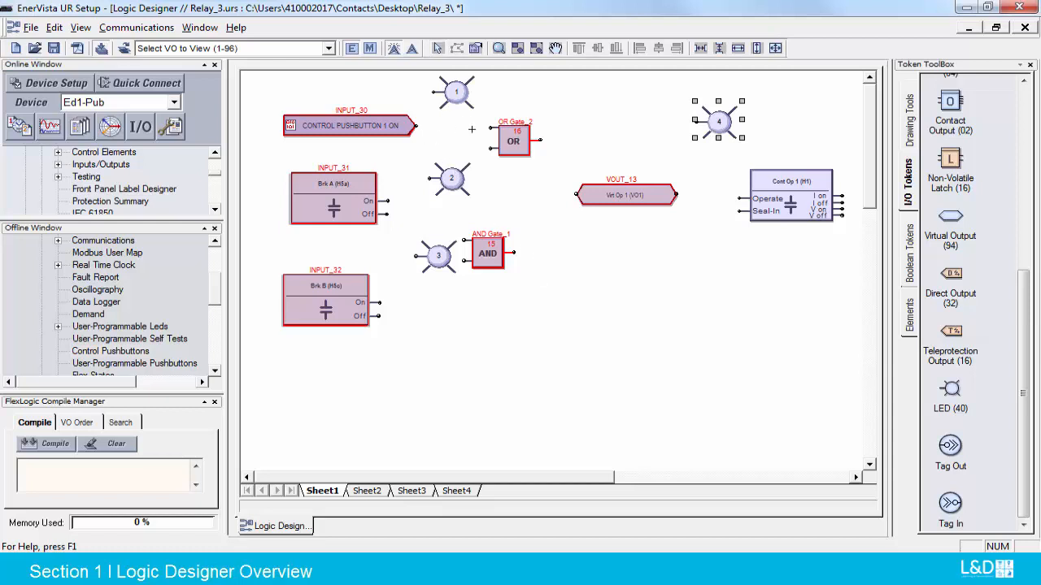
# Wire the control pushbutton to the OR gate's upper input and the On outputs of Brk A and Brk B to the AND gate.
pyautogui.moveTo(471, 128); pyautogui.dragTo(491, 128)
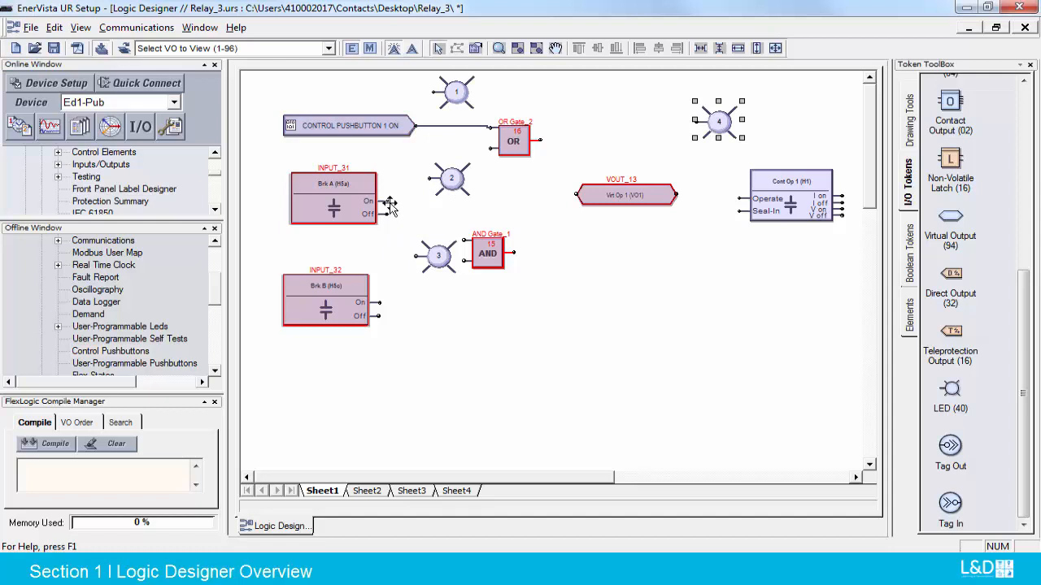
pyautogui.moveTo(388, 202); pyautogui.dragTo(463, 263)
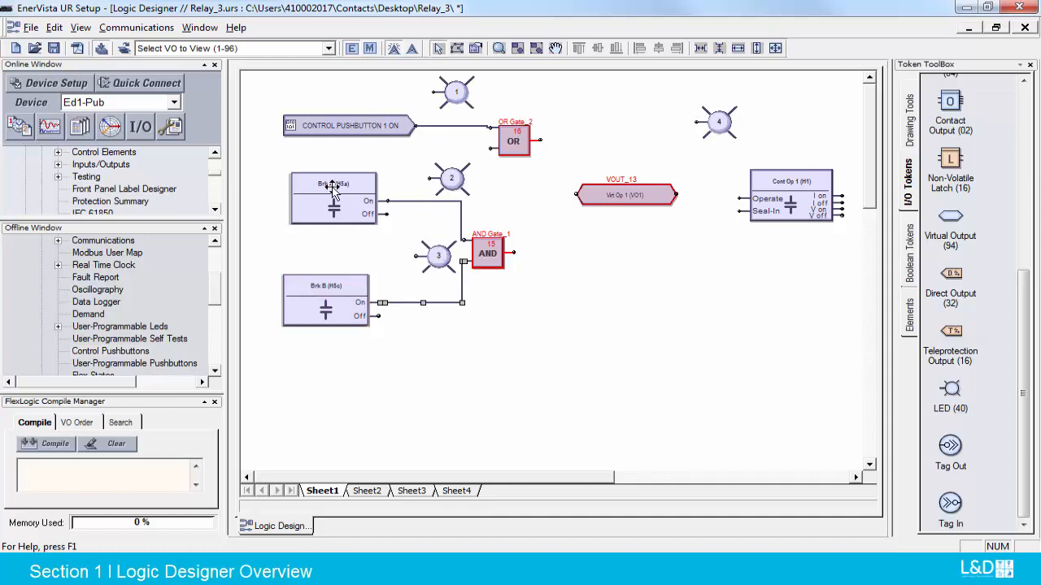
pyautogui.click(434, 100)
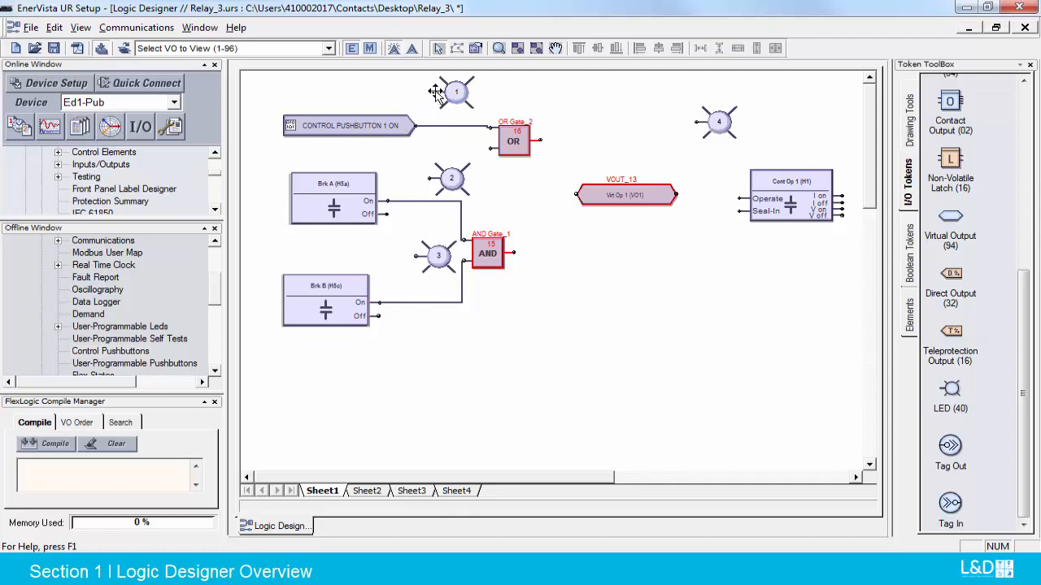
# Connect LED 1 to the control pushbutton output, LED 2 to Brk A's On output and LED 3 to Brk B's On output.
pyautogui.moveTo(433, 92); pyautogui.dragTo(415, 129)
pyautogui.moveTo(429, 178); pyautogui.dragTo(379, 198)
pyautogui.moveTo(416, 256); pyautogui.dragTo(379, 297)
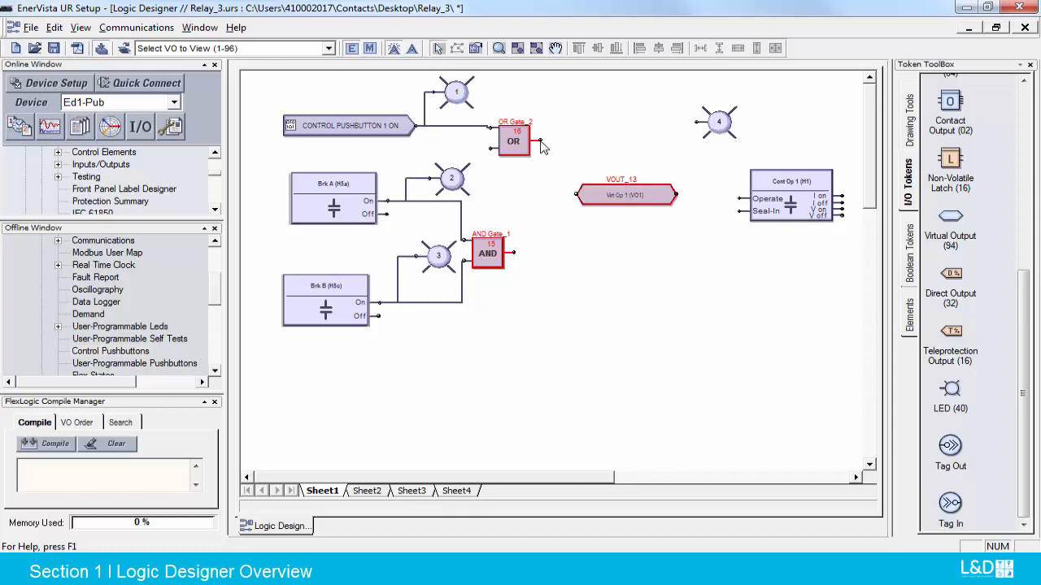
# Wire the AND gate into the OR gate, the OR gate to the virtual output, and the virtual output to LED 4 and the contact output's Operate input.
pyautogui.click(576, 195)
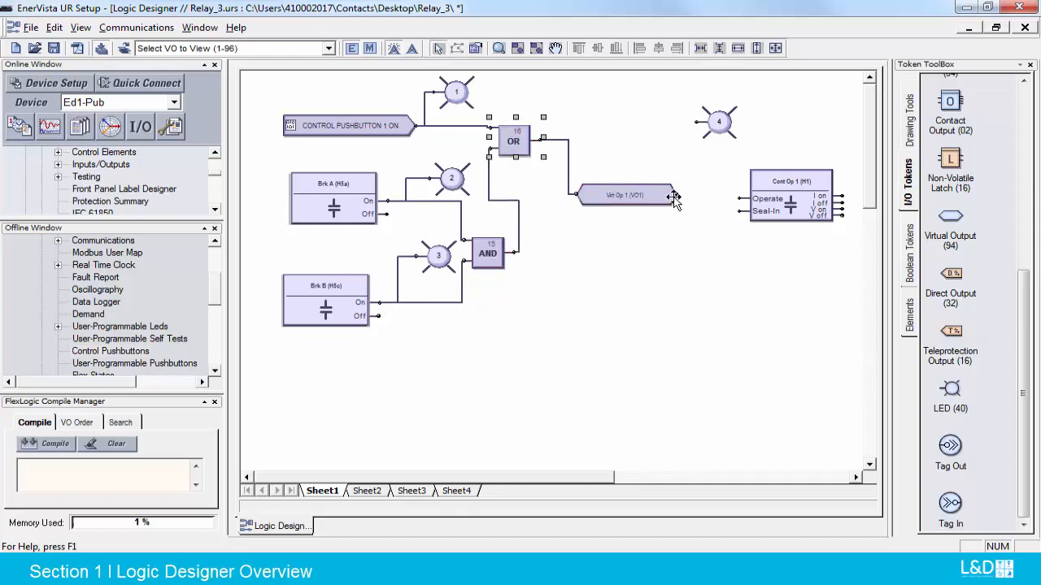
pyautogui.click(740, 200)
pyautogui.click(699, 123)
pyautogui.click(681, 195)
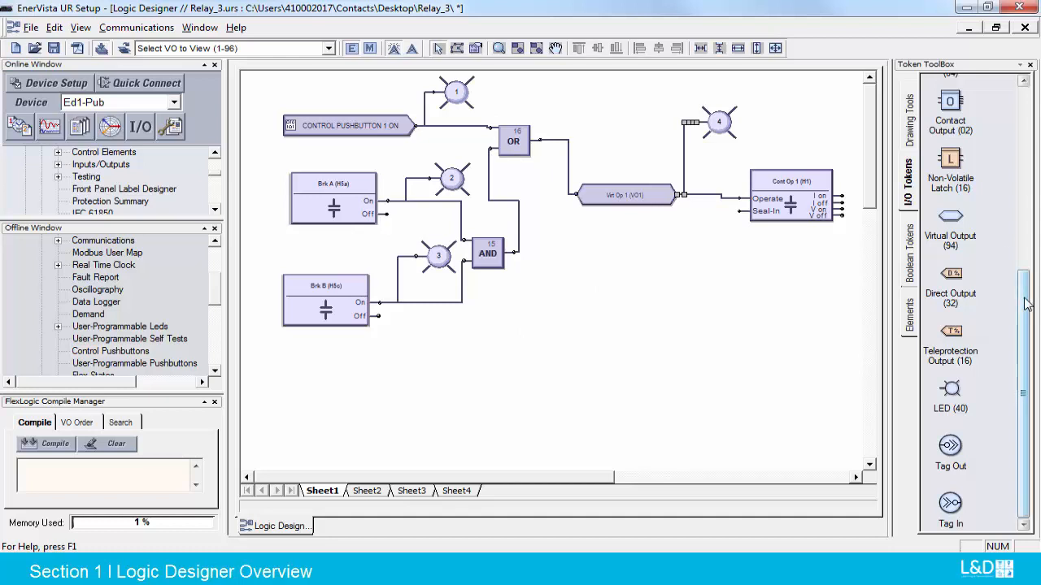
# Place an extra Contact Input token below the virtual output and delete it from the sheet.
pyautogui.moveTo(1027, 303); pyautogui.dragTo(1024, 222)
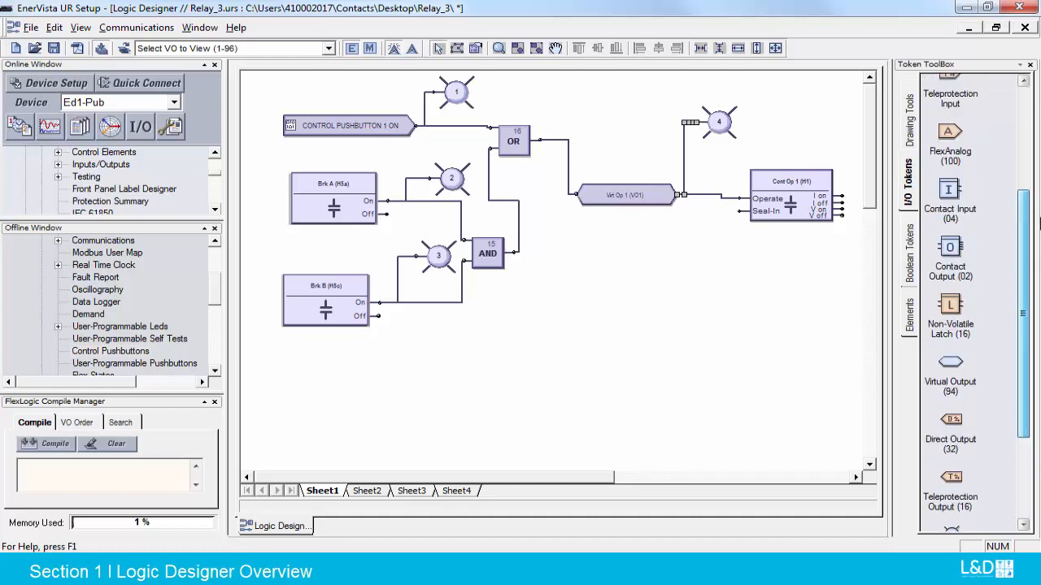
pyautogui.click(948, 191)
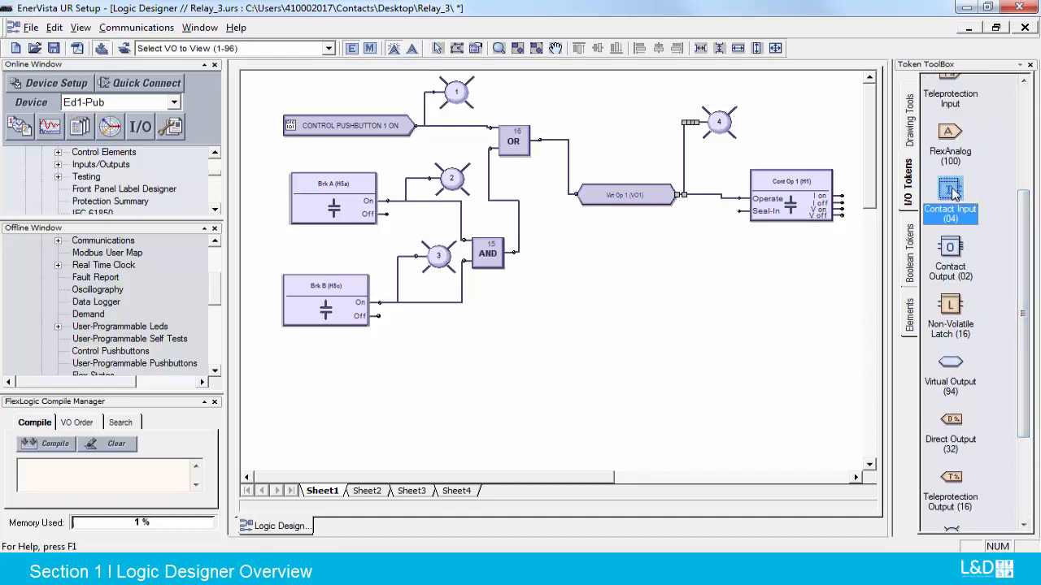
pyautogui.click(634, 298)
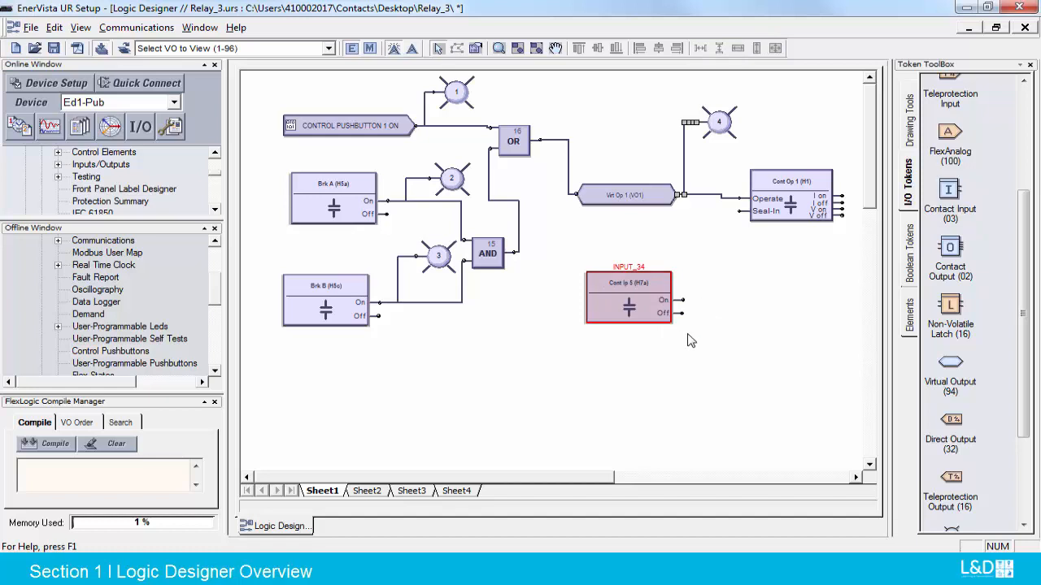
pyautogui.click(646, 301)
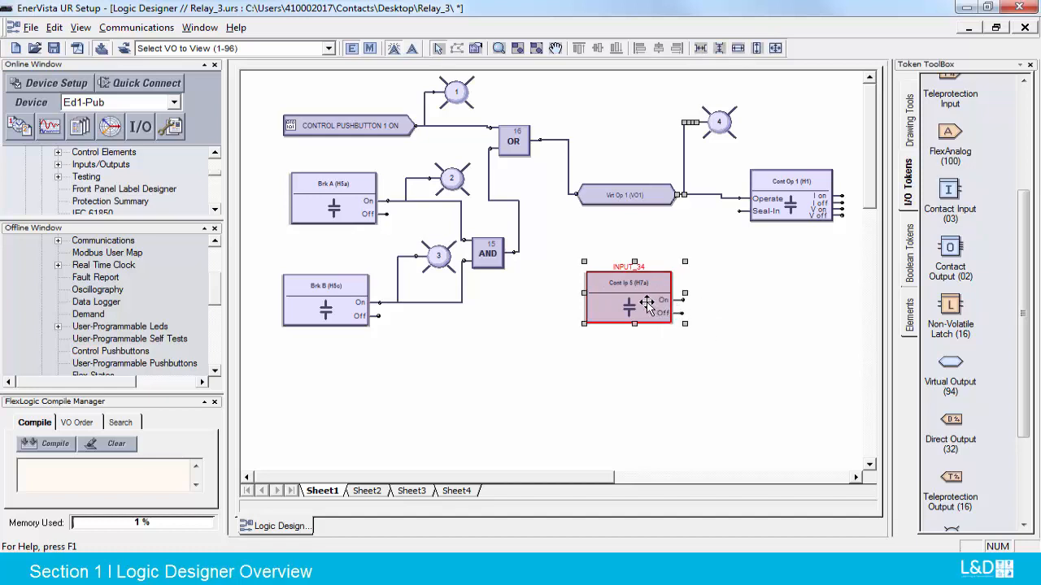
pyautogui.press('Delete')
pyautogui.click(570, 323)
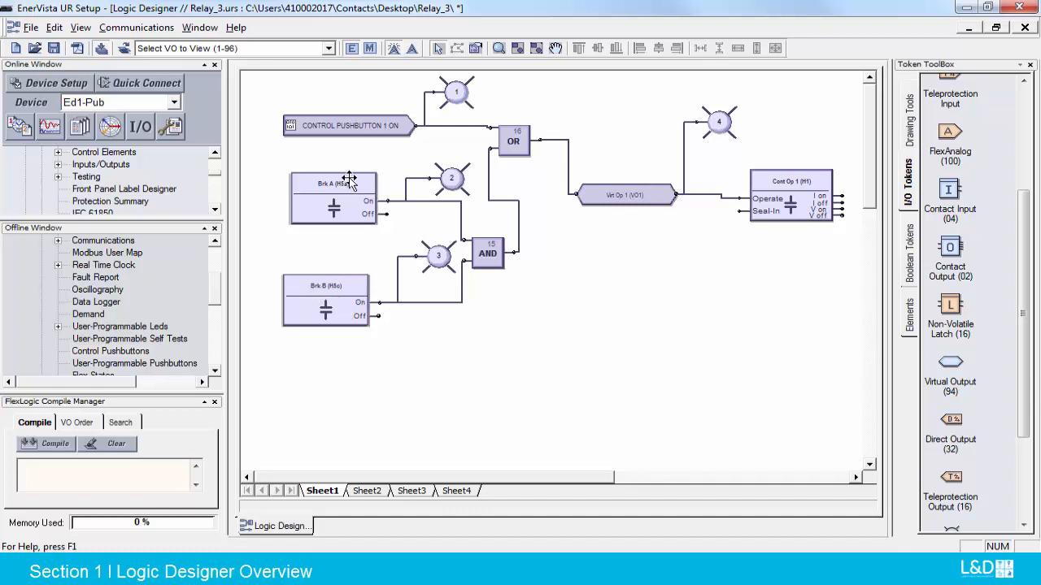
# Align the Brk A and Brk B contact inputs on a common vertical centre line.
pyautogui.click(342, 287)
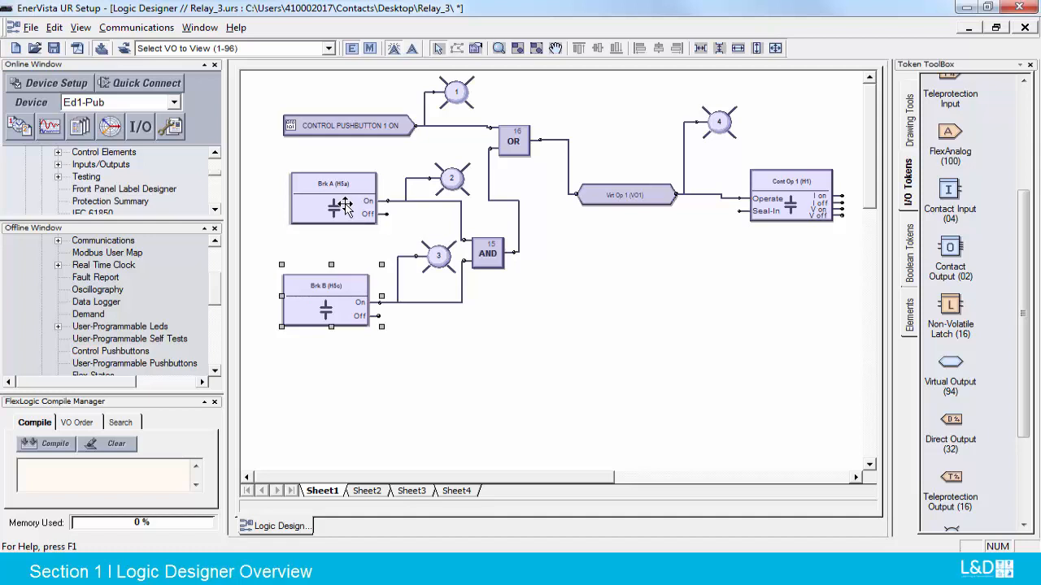
pyautogui.keyDown('ctrl'); pyautogui.click(345, 207); pyautogui.keyUp('ctrl')
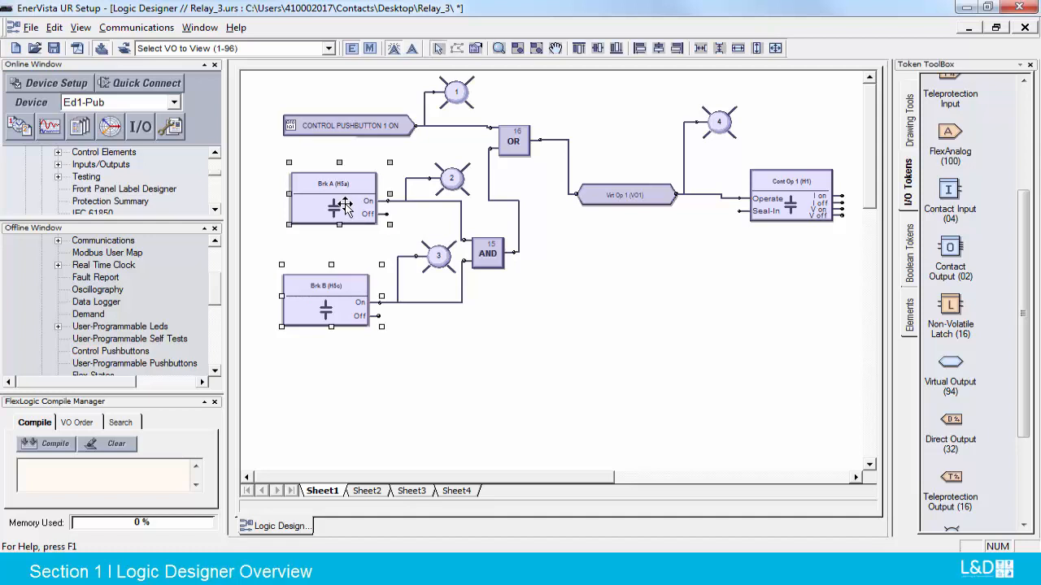
pyautogui.click(596, 48)
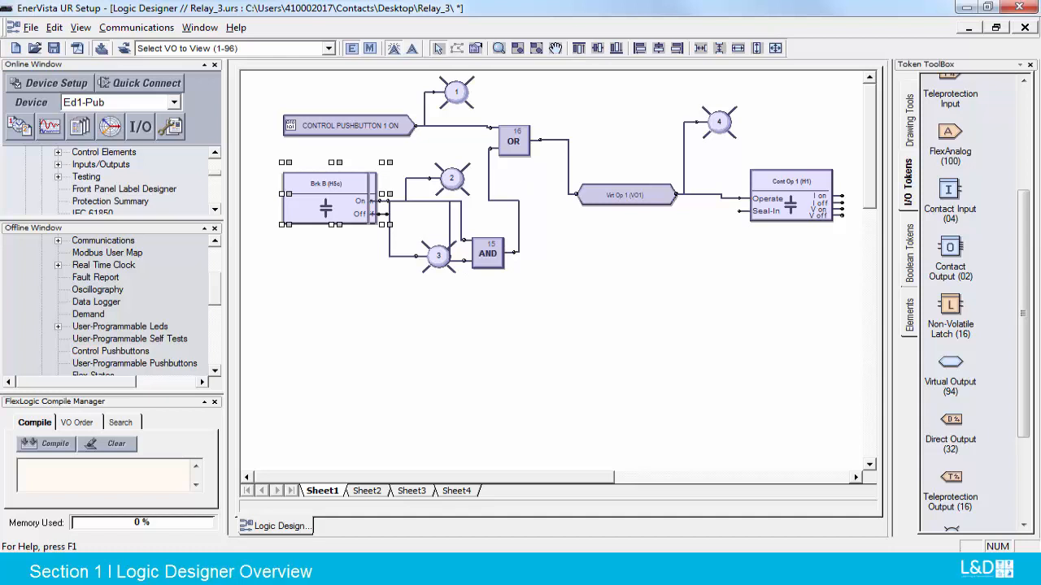
pyautogui.hotkey('ctrl', 'z')
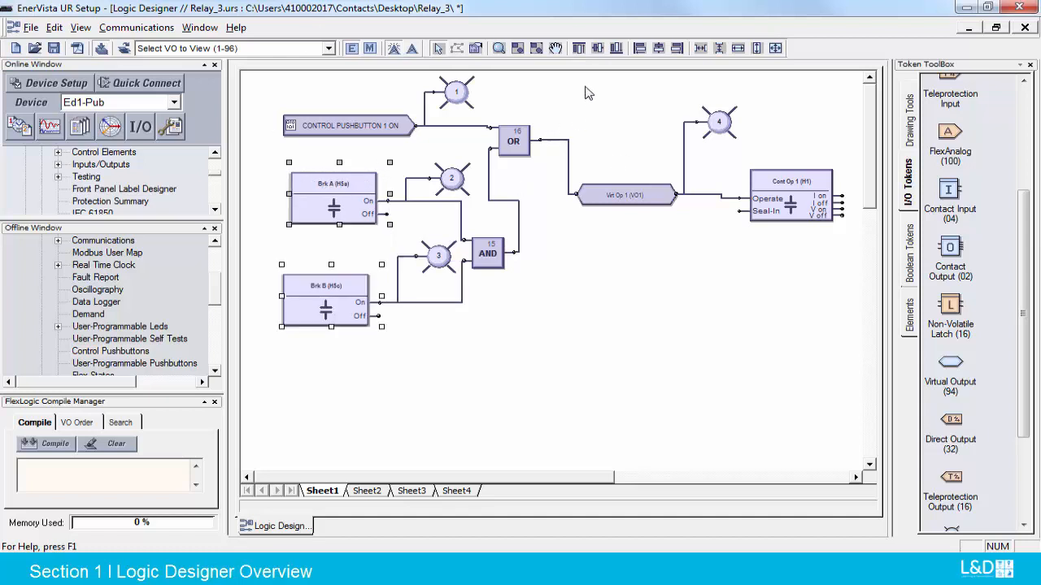
pyautogui.click(658, 48)
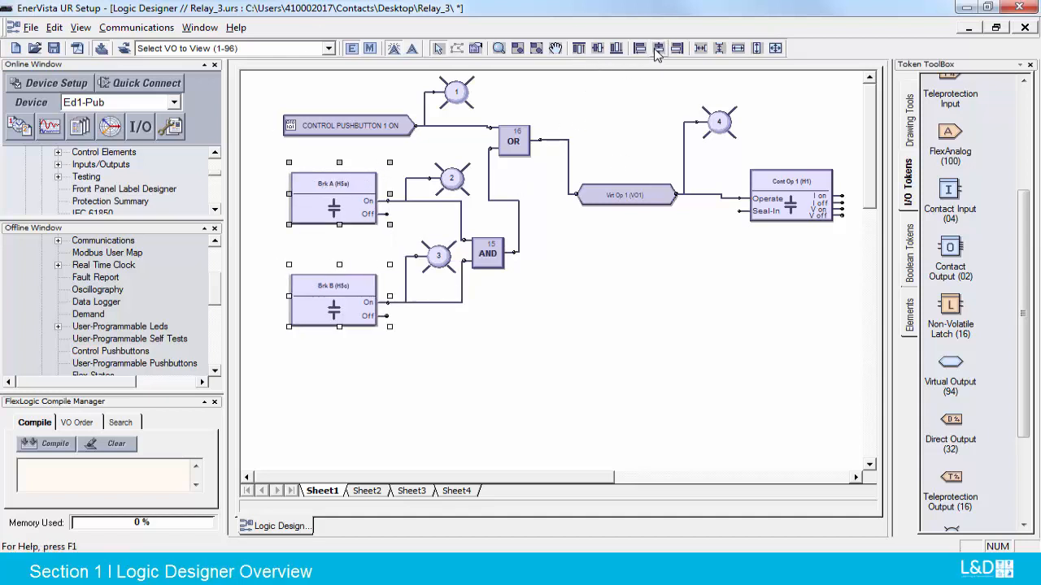
pyautogui.click(518, 407)
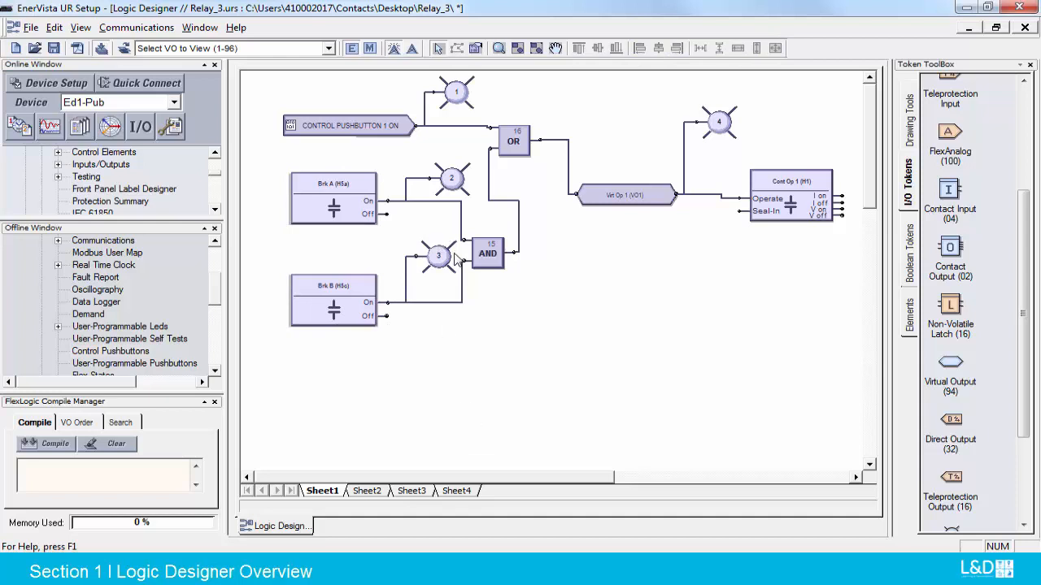
# Nudge the control pushbutton input leftward, away from LED 1 and the OR gate.
pyautogui.click(330, 127)
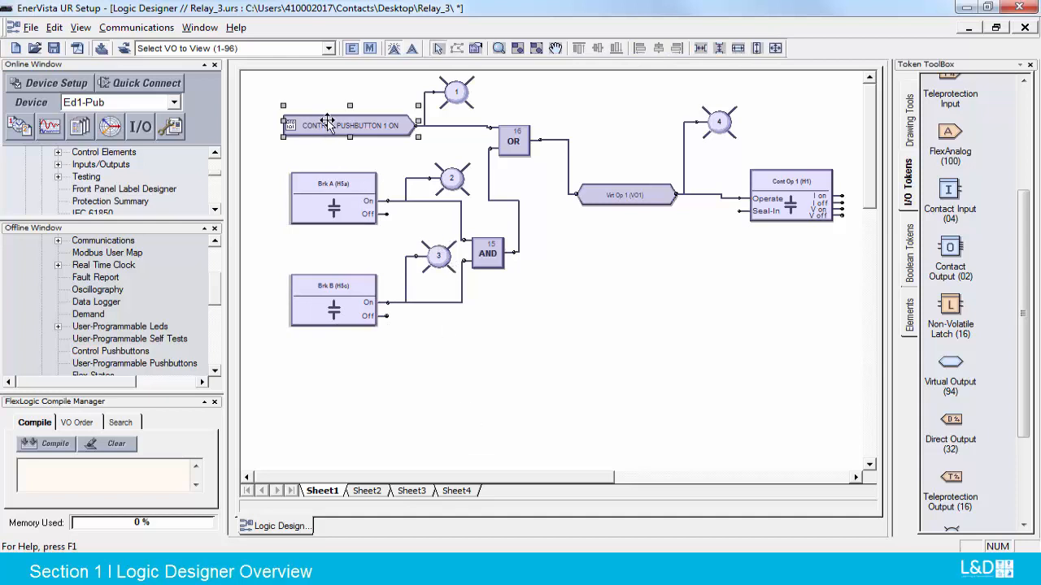
pyautogui.press('Left')
pyautogui.press('Left')
pyautogui.press('Left')
pyautogui.press('Left')
pyautogui.press('Left')
pyautogui.press('Left')
pyautogui.press('Left')
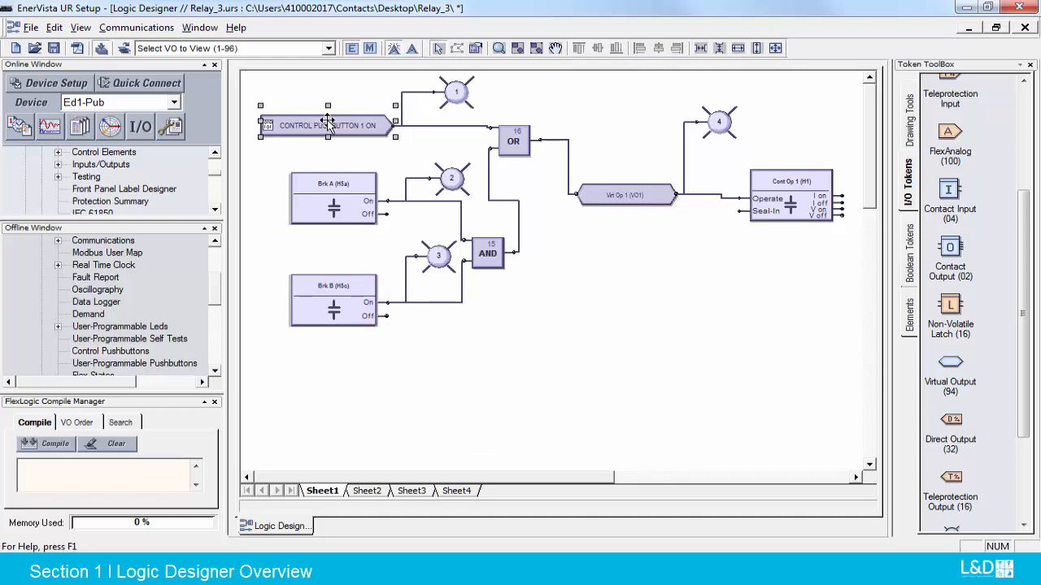
pyautogui.press('Left')
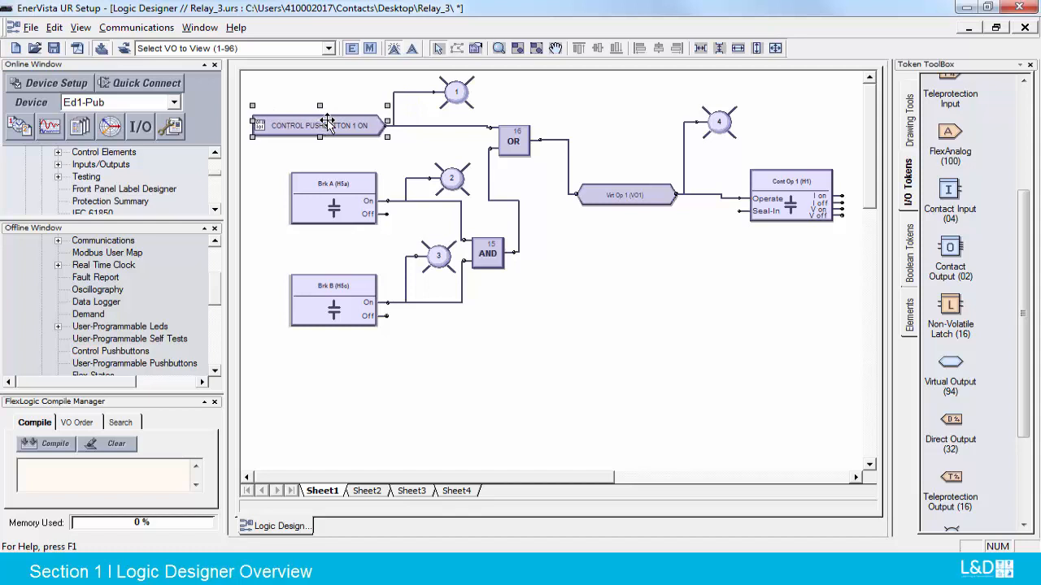
pyautogui.click(505, 406)
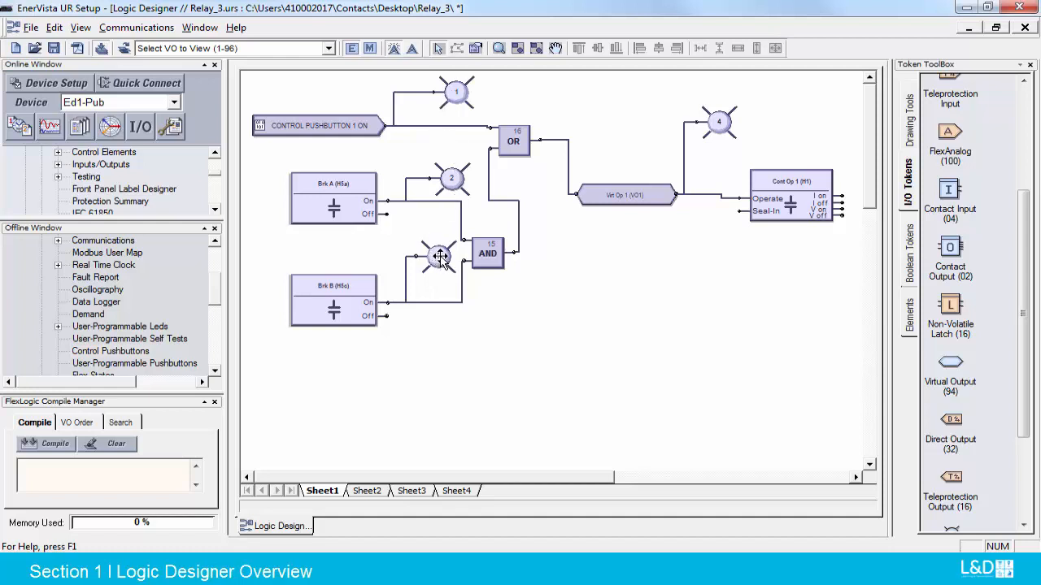
# Align LEDs 1, 2 and 3 on a common vertical centre line, using LED 3 as the reference.
pyautogui.click(456, 93)
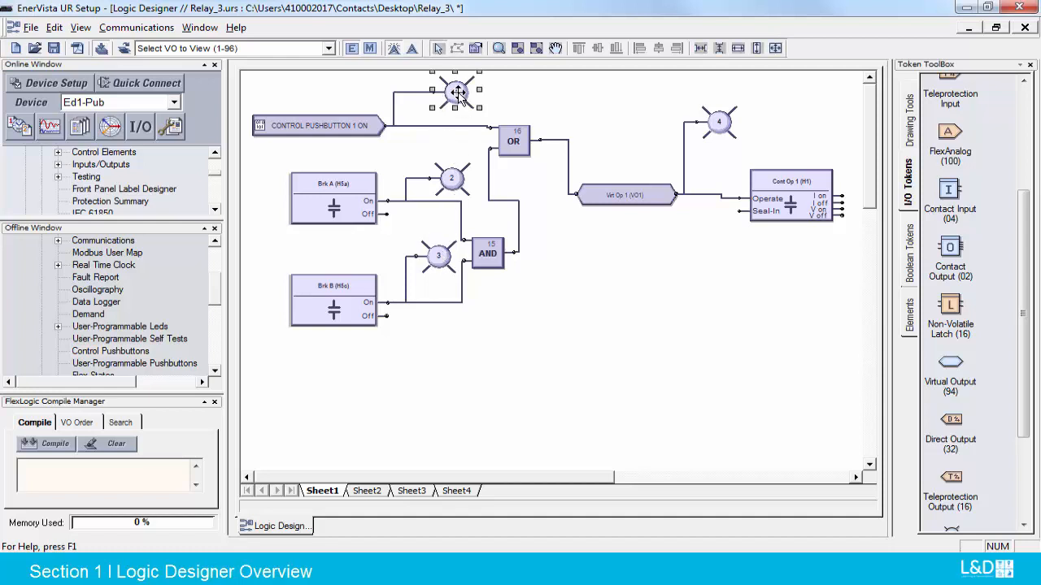
pyautogui.keyDown('shift'); pyautogui.click(452, 178); pyautogui.keyUp('shift')
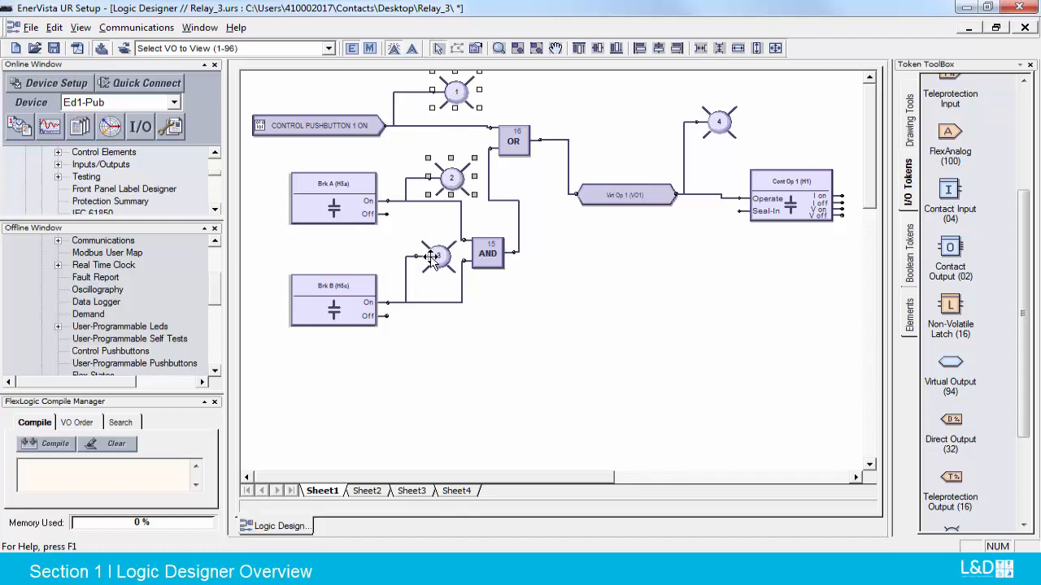
pyautogui.keyDown('shift'); pyautogui.click(435, 256); pyautogui.keyUp('shift')
pyautogui.click(659, 48)
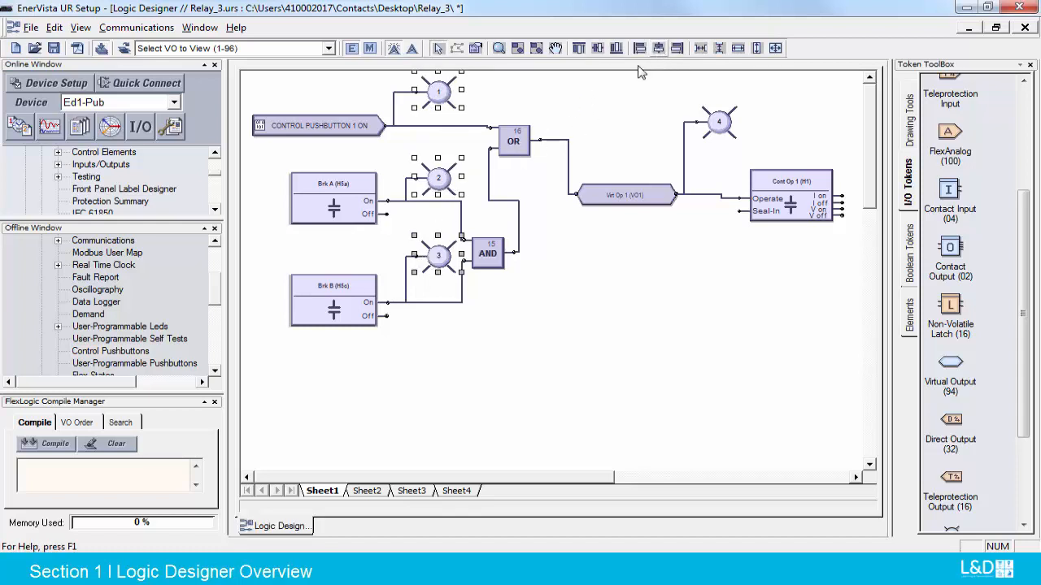
pyautogui.click(517, 333)
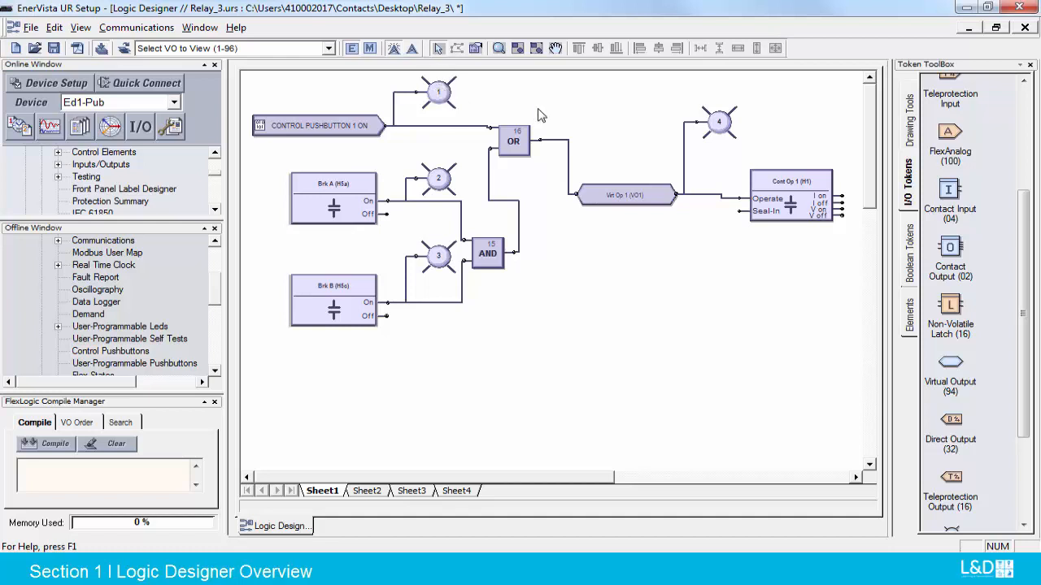
# Align LED 4 at the same height as LED 1, using LED 1 as the reference.
pyautogui.click(716, 122)
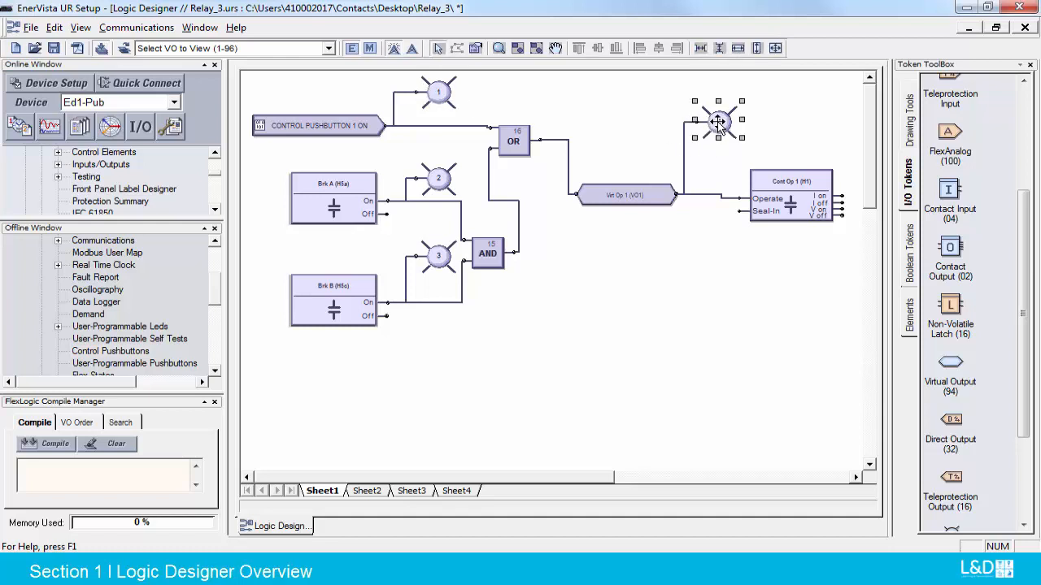
pyautogui.keyDown('shift'); pyautogui.click(429, 84); pyautogui.keyUp('shift')
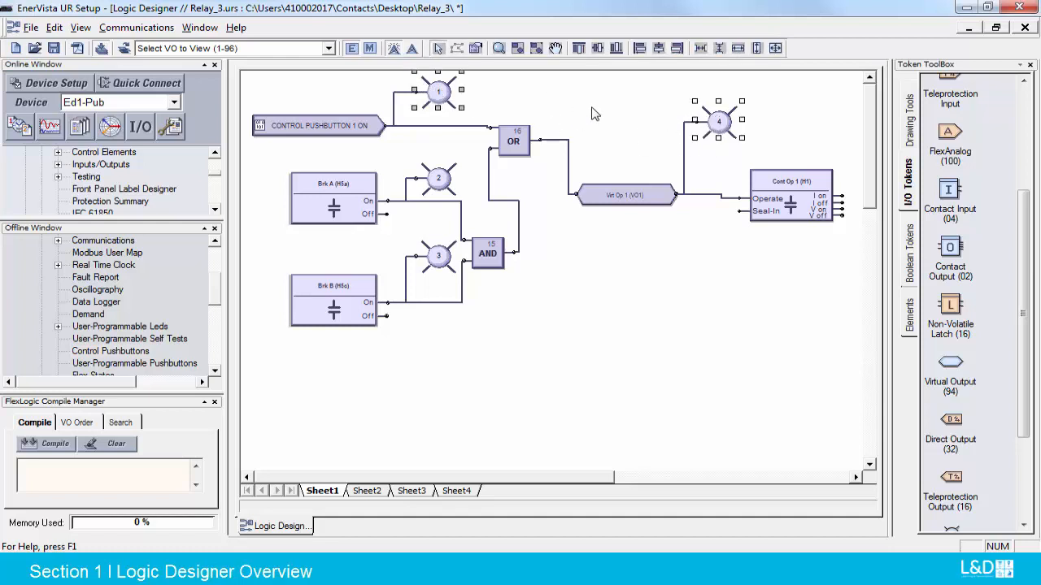
pyautogui.click(598, 49)
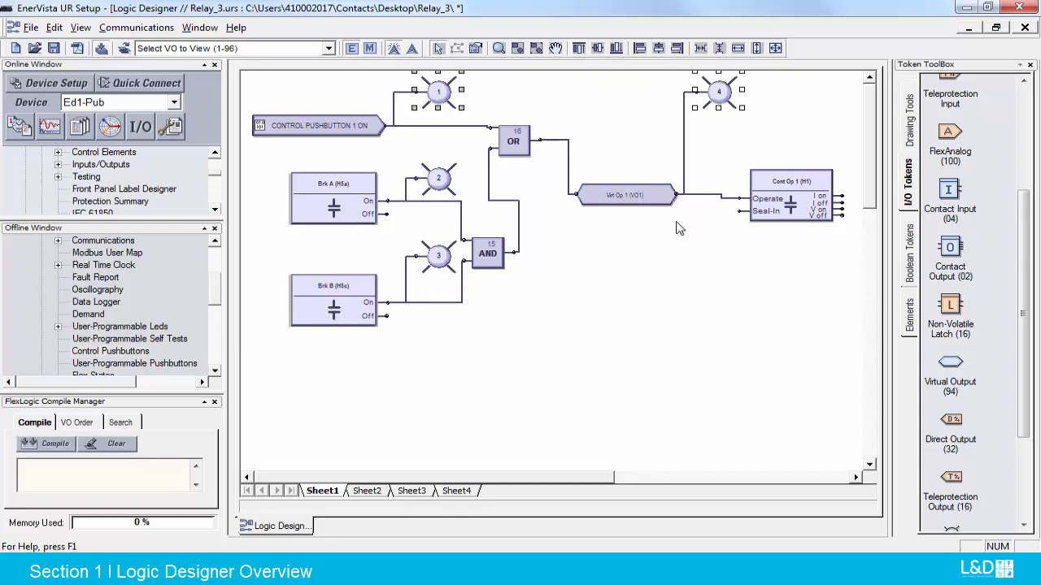
# Align the virtual output at the same height as the OR gate, using the OR gate as the reference.
pyautogui.click(626, 191)
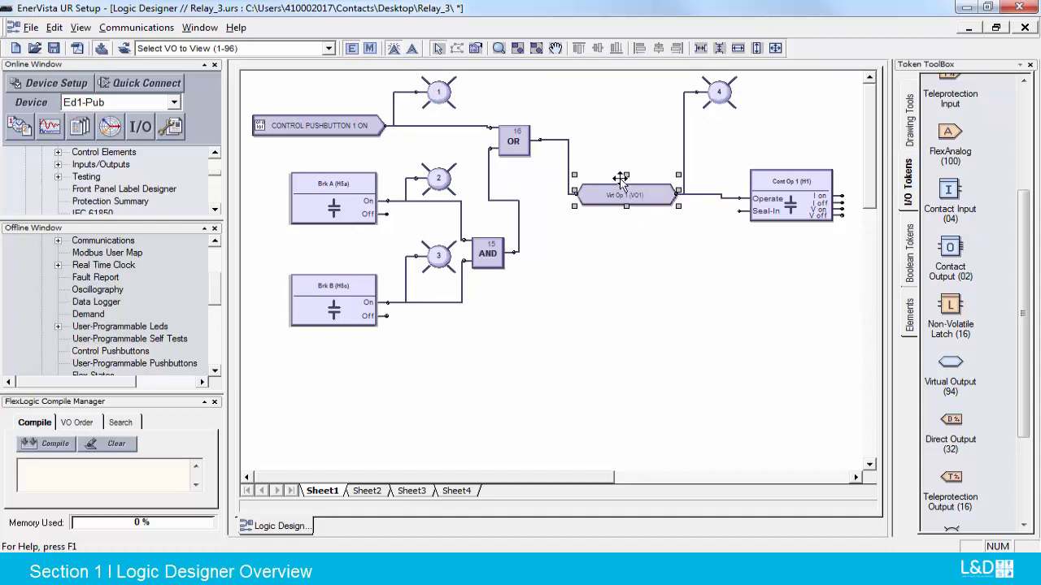
pyautogui.keyDown('ctrl'); pyautogui.click(512, 142); pyautogui.keyUp('ctrl')
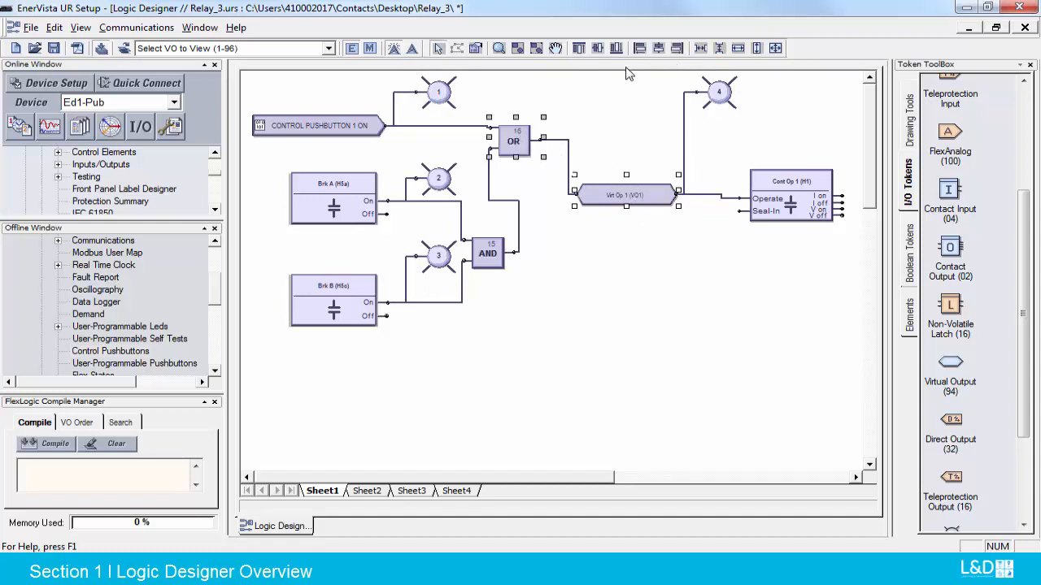
pyautogui.click(598, 47)
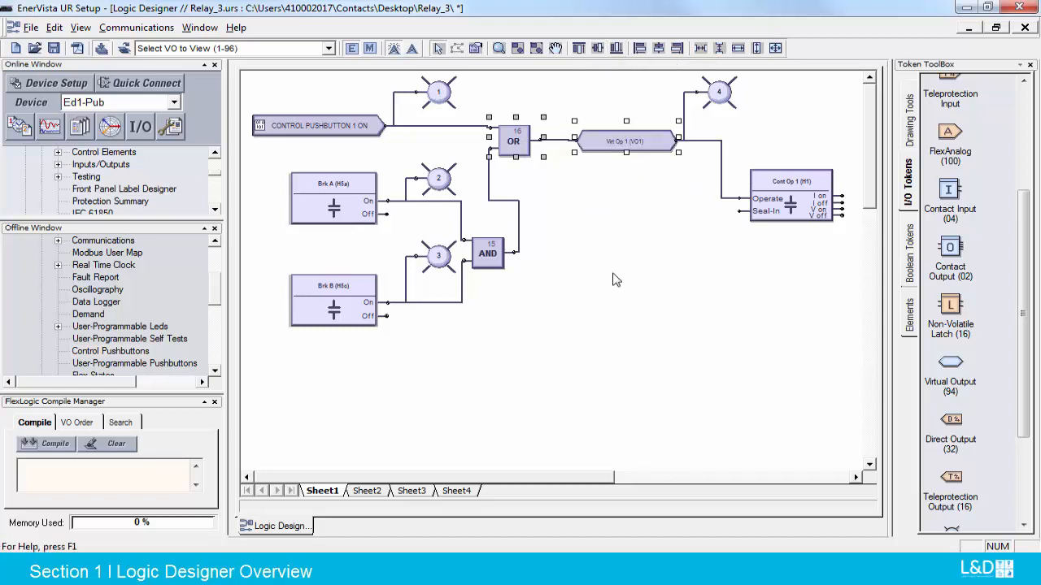
# Align the contact output at the same height as the virtual output, using the virtual output as the reference.
pyautogui.click(787, 201)
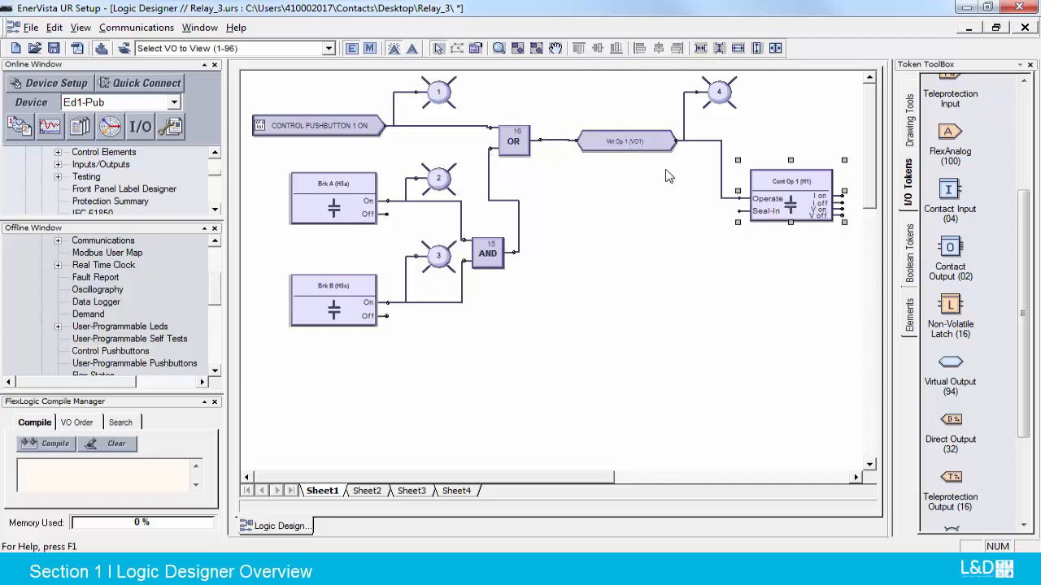
pyautogui.keyDown('ctrl'); pyautogui.click(630, 122); pyautogui.keyUp('ctrl')
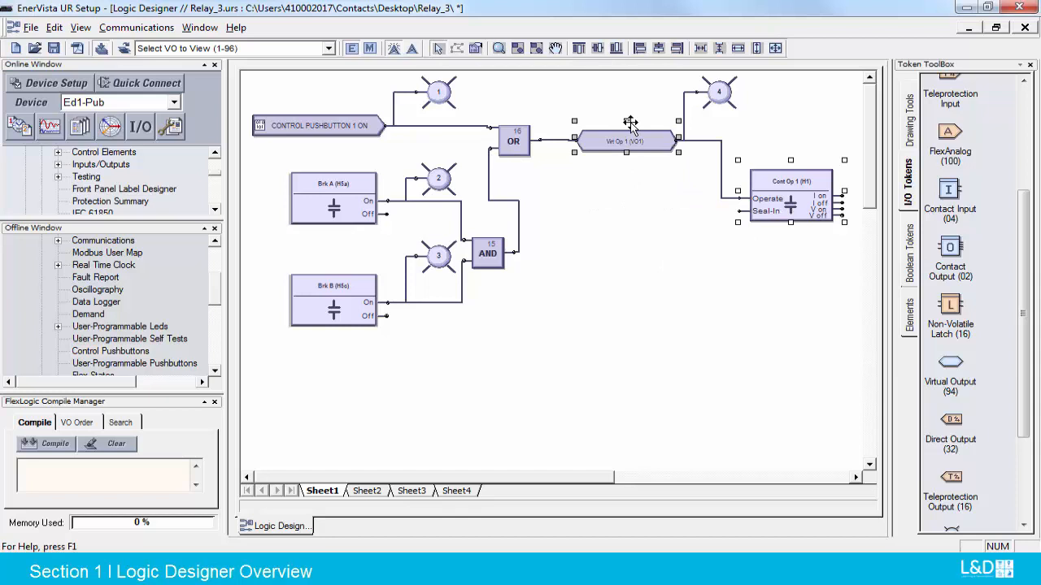
pyautogui.click(596, 48)
pyautogui.click(593, 242)
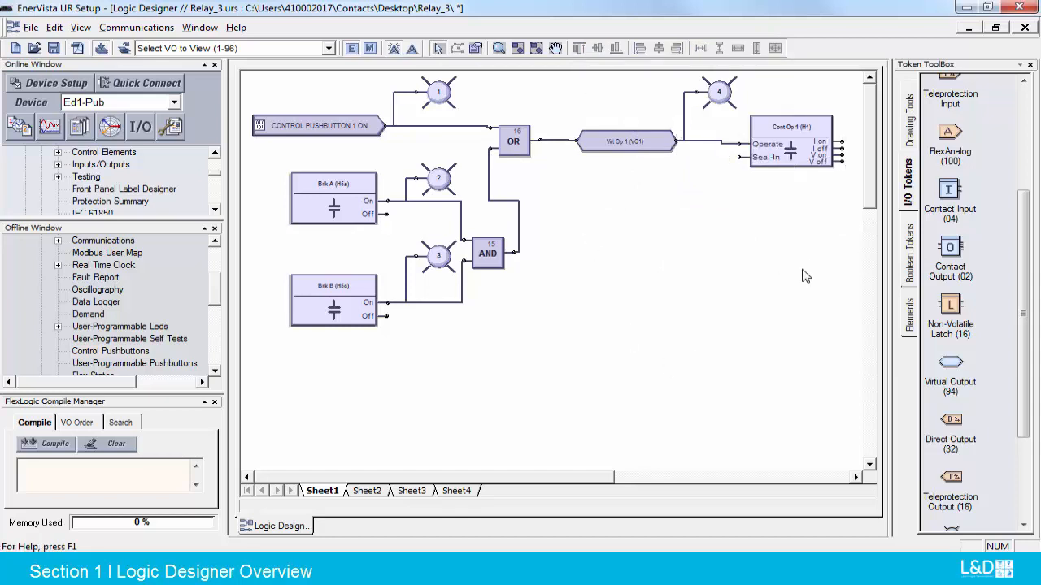
# Nudge the contact output slightly upward to straighten the wire into its Operate input.
pyautogui.click(793, 130)
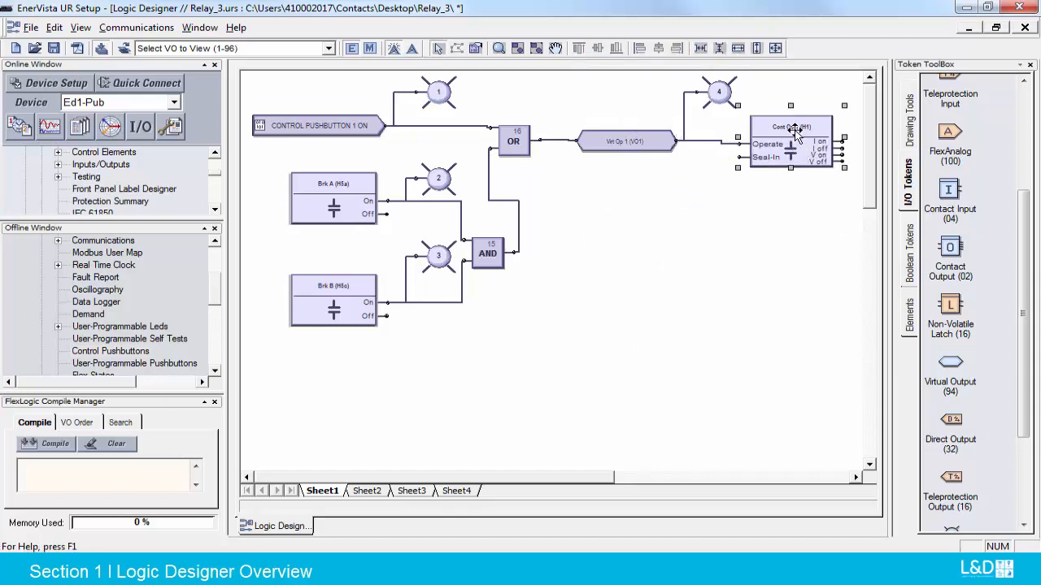
pyautogui.moveTo(794, 131); pyautogui.dragTo(794, 129)
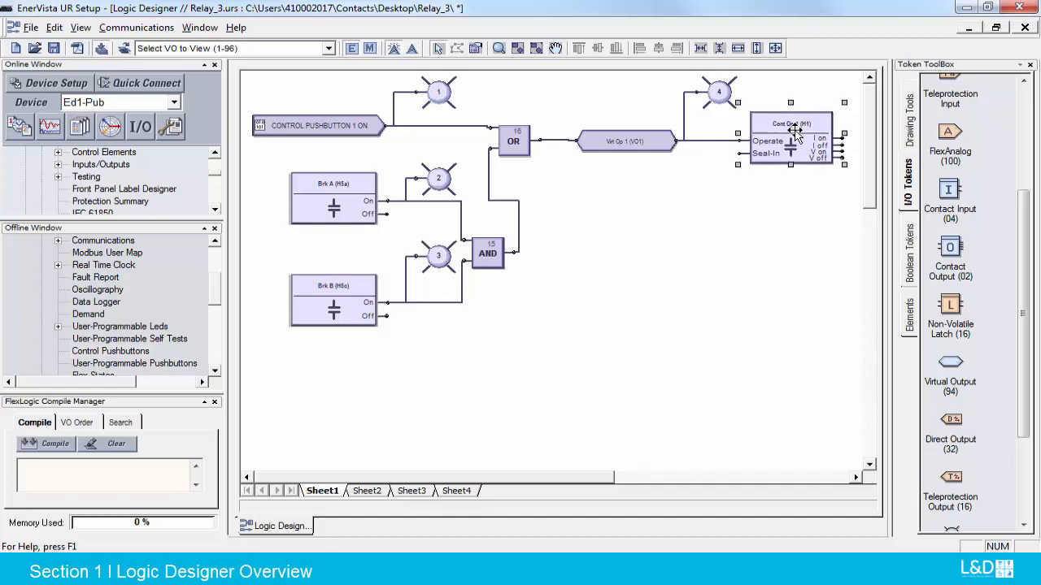
pyautogui.click(672, 237)
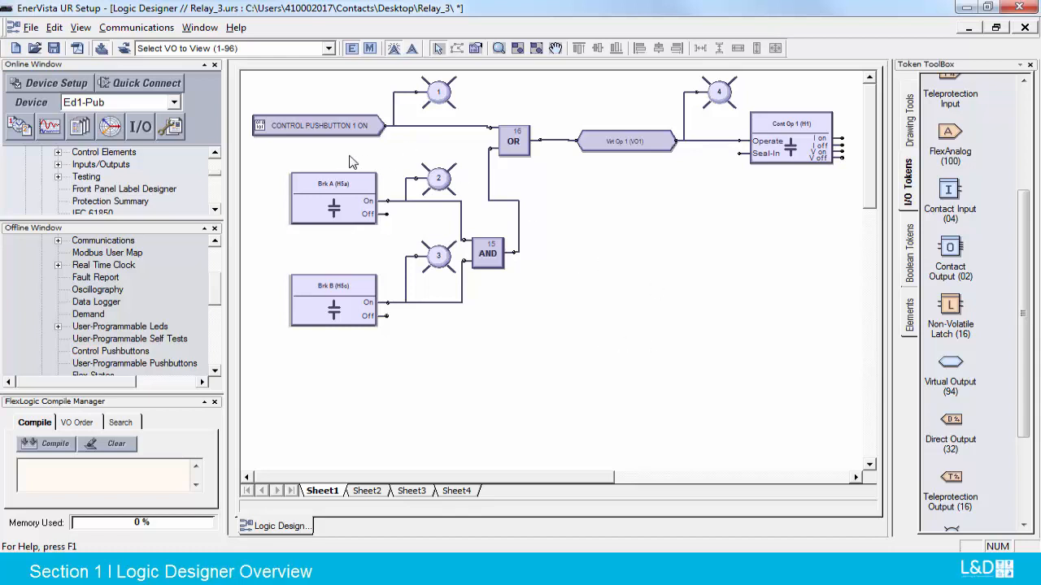
# Rename the virtual output VO1 as Ready.
pyautogui.doubleClick(642, 146)
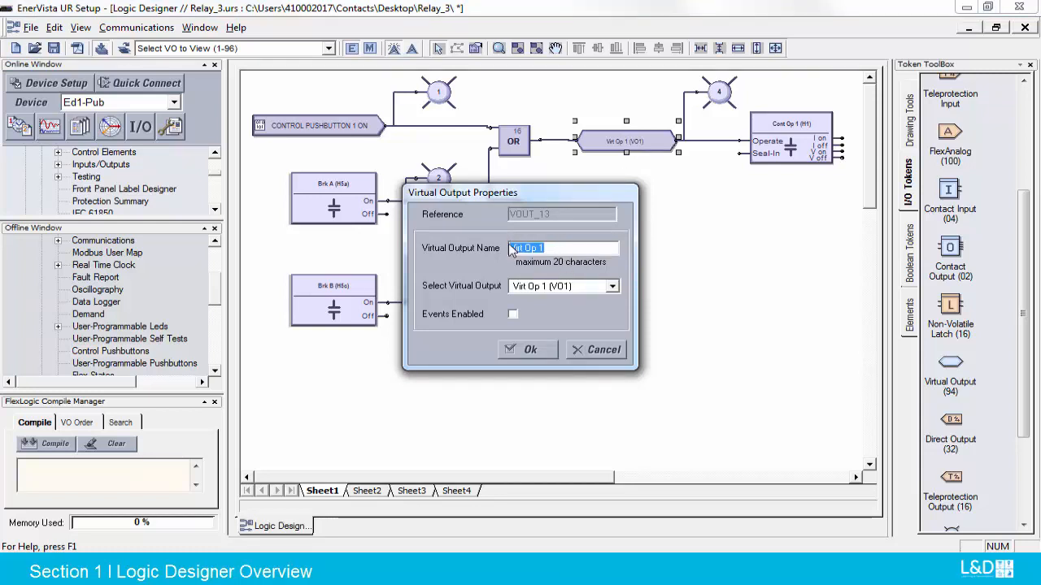
pyautogui.press('BackSpace')
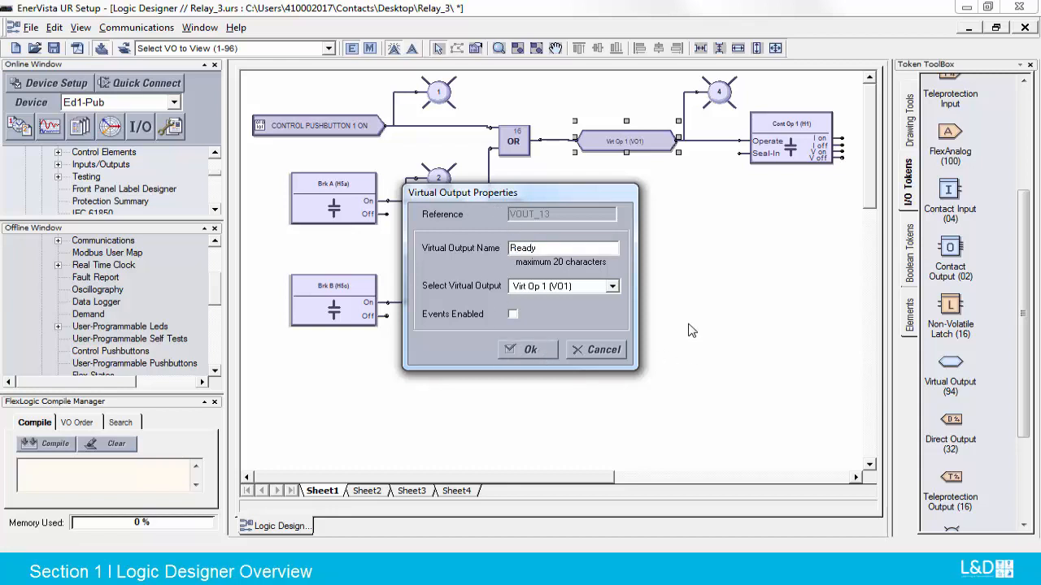
pyautogui.press('Return')
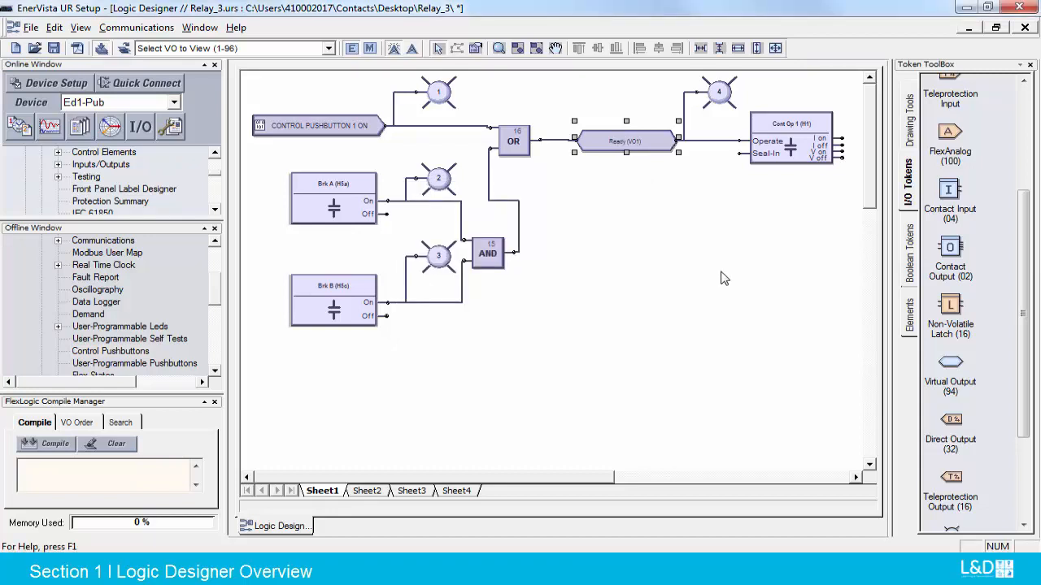
# Rename the contact output H1 as Ready.
pyautogui.doubleClick(790, 135)
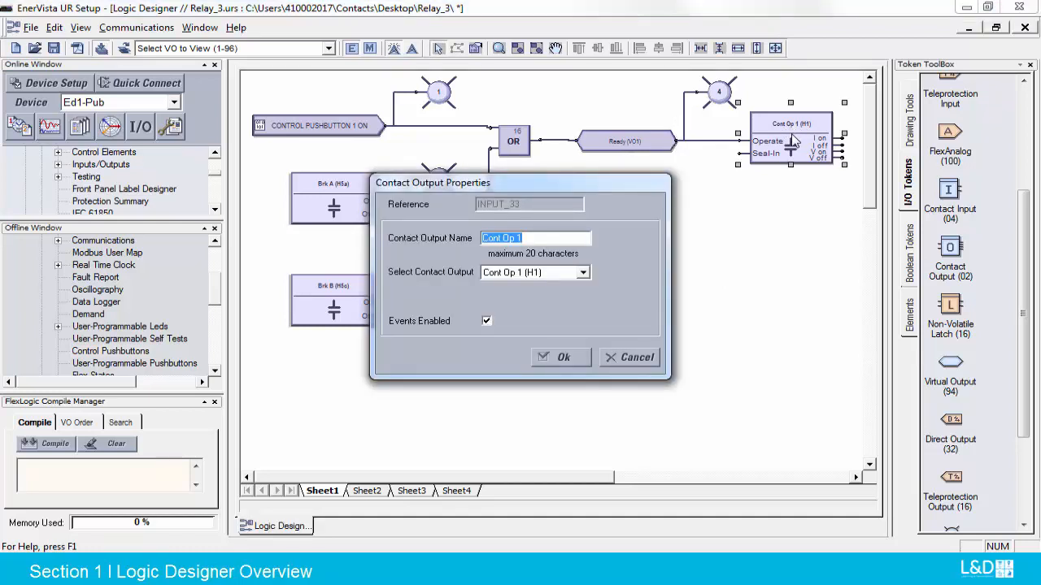
pyautogui.write('Ready')
pyautogui.click(577, 358)
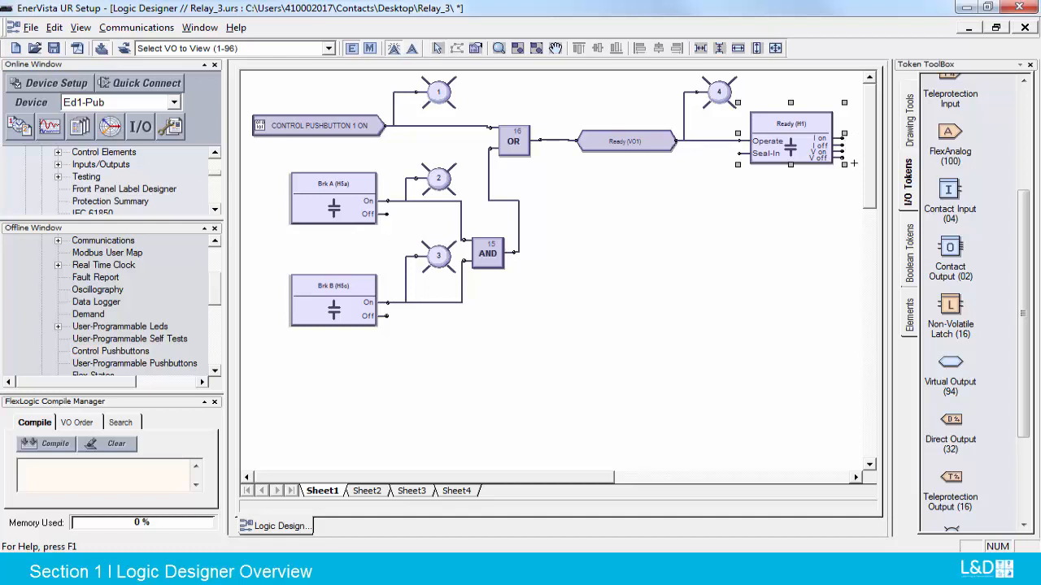
# Wire the contact output's I on to its Seal-In input, routing the loop below the block and clear of its outputs.
pyautogui.moveTo(740, 193); pyautogui.dragTo(737, 155)
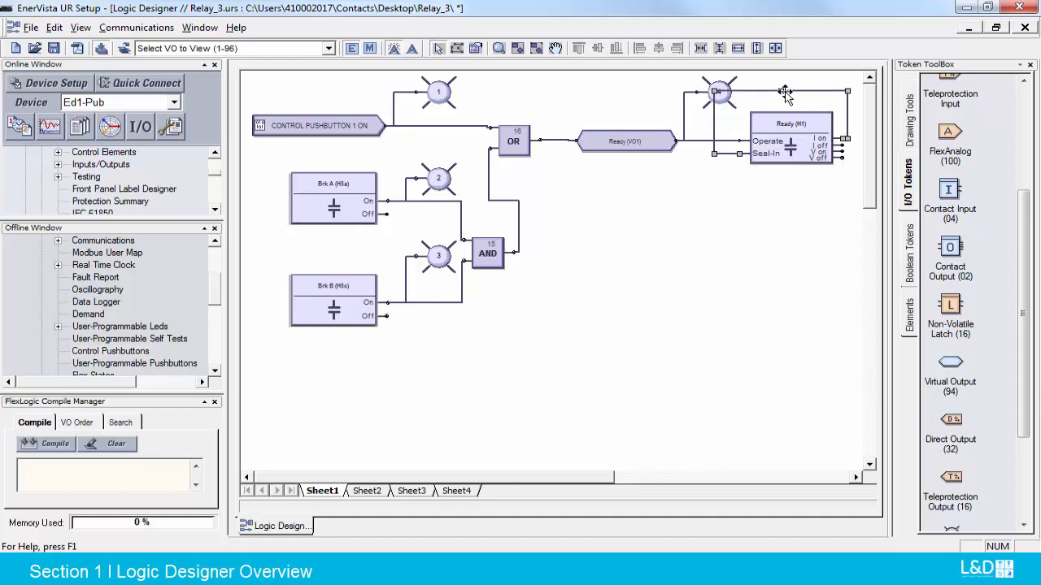
pyautogui.click(783, 92)
pyautogui.moveTo(778, 205); pyautogui.dragTo(778, 204)
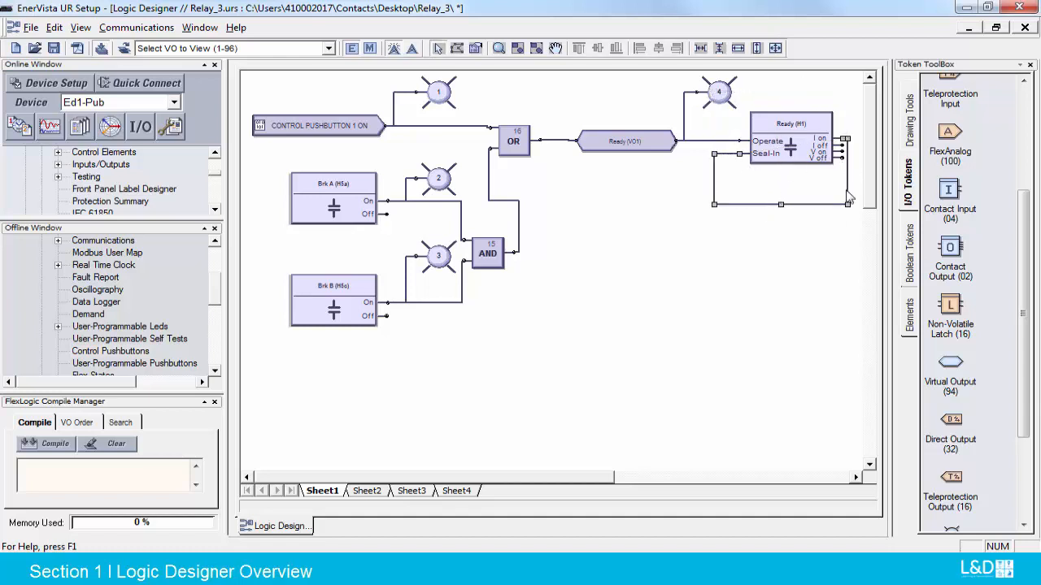
pyautogui.moveTo(849, 202); pyautogui.dragTo(851, 200)
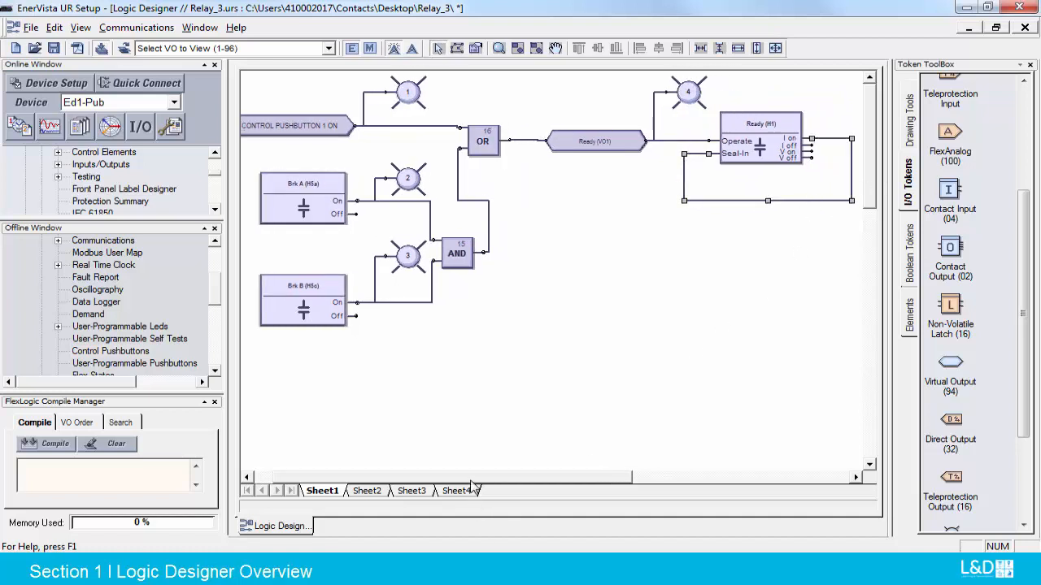
# Compile the logic and write the Relay_3 settings file to the online device, declining to display the log.
pyautogui.moveTo(430, 478); pyautogui.dragTo(412, 478)
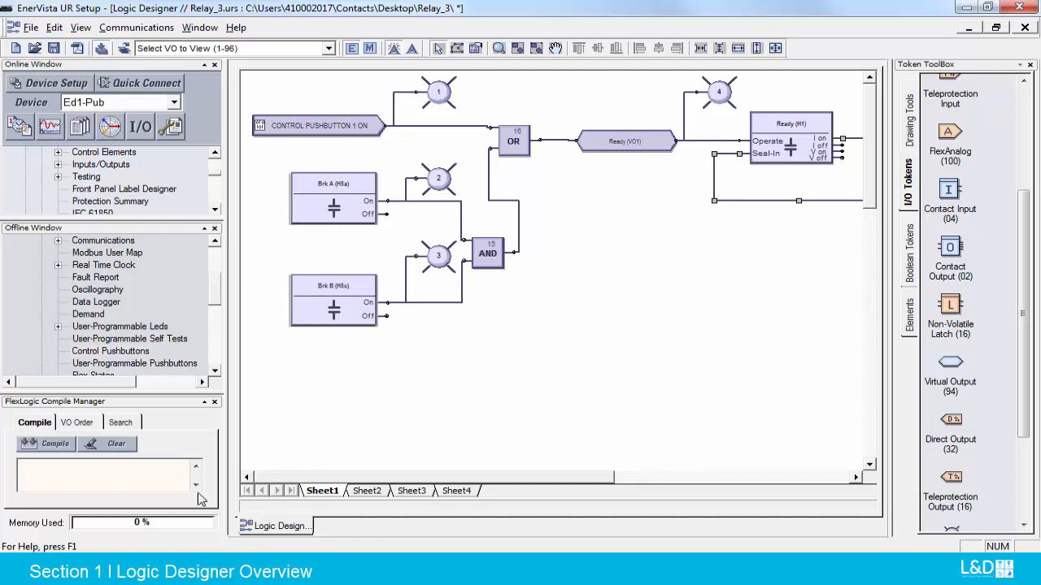
pyautogui.click(52, 450)
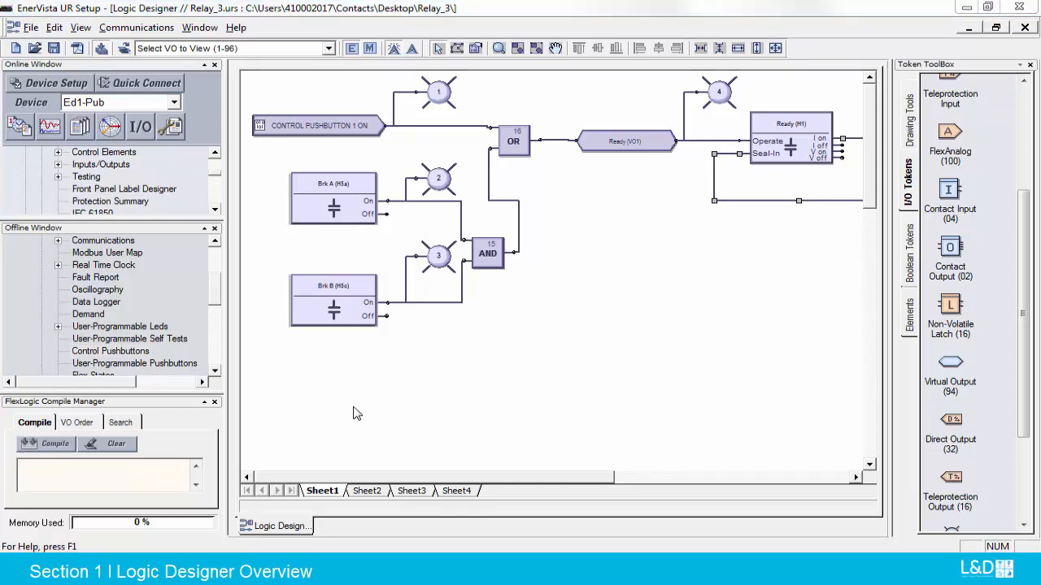
pyautogui.scroll(3, 179, 285)
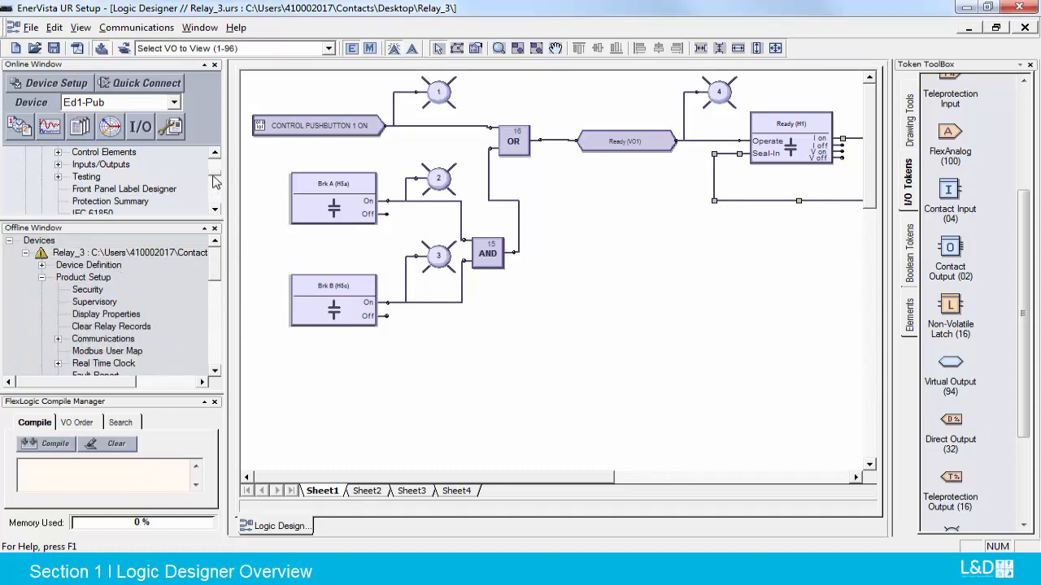
pyautogui.scroll(3, 216, 180)
pyautogui.moveTo(96, 254); pyautogui.dragTo(135, 167)
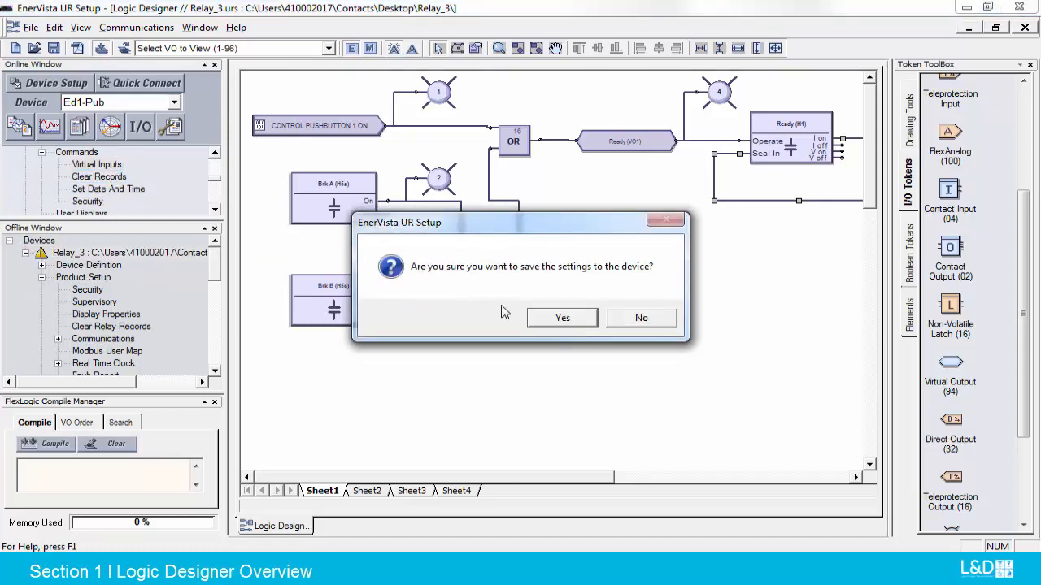
pyautogui.click(561, 321)
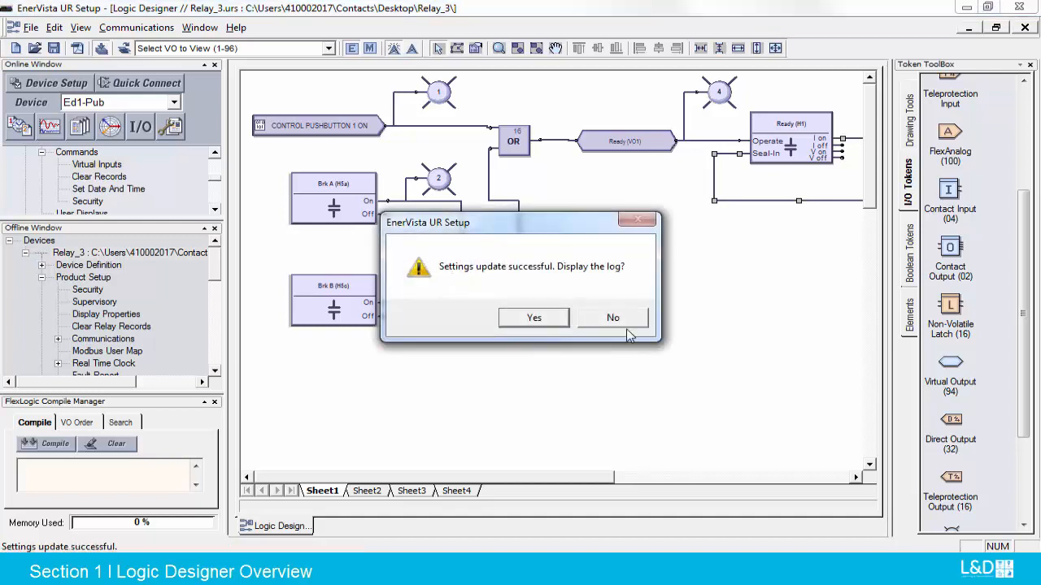
pyautogui.click(613, 318)
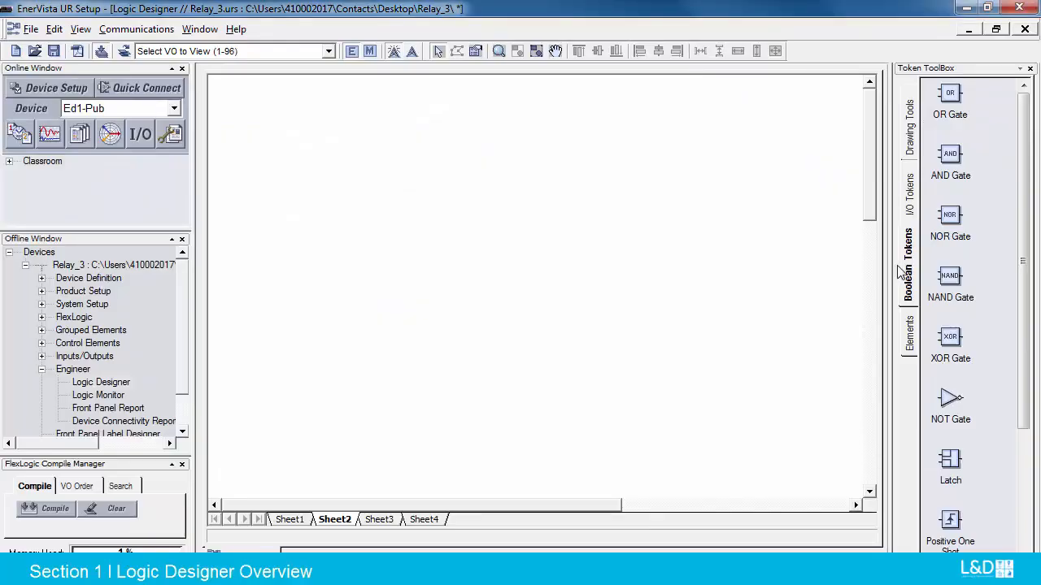
# Place a contact input on Sheet2 and an OR gate beside it, leaving space for a wire between them.
pyautogui.click(914, 198)
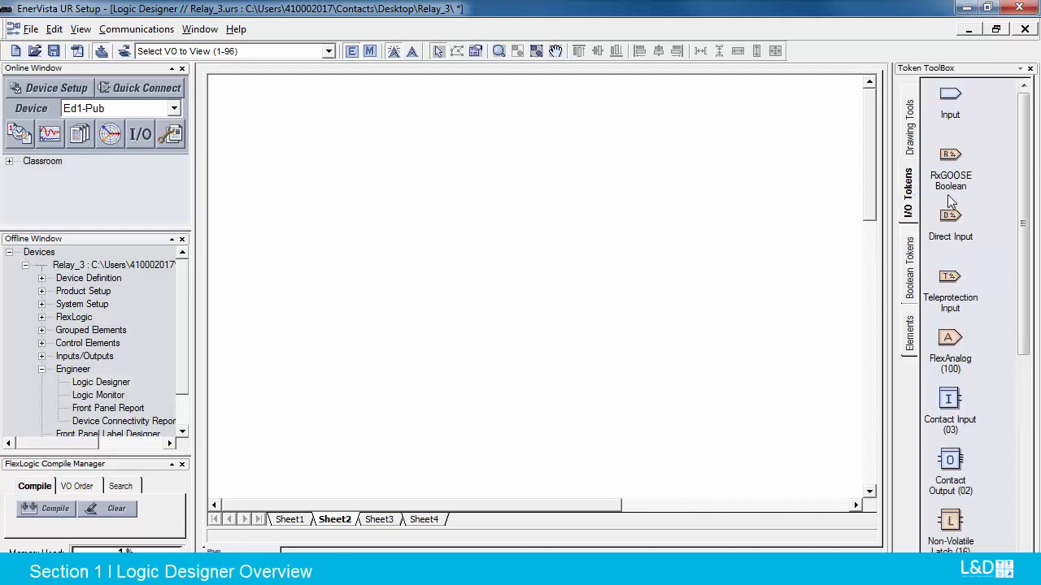
pyautogui.moveTo(947, 415); pyautogui.dragTo(385, 302)
pyautogui.click(909, 272)
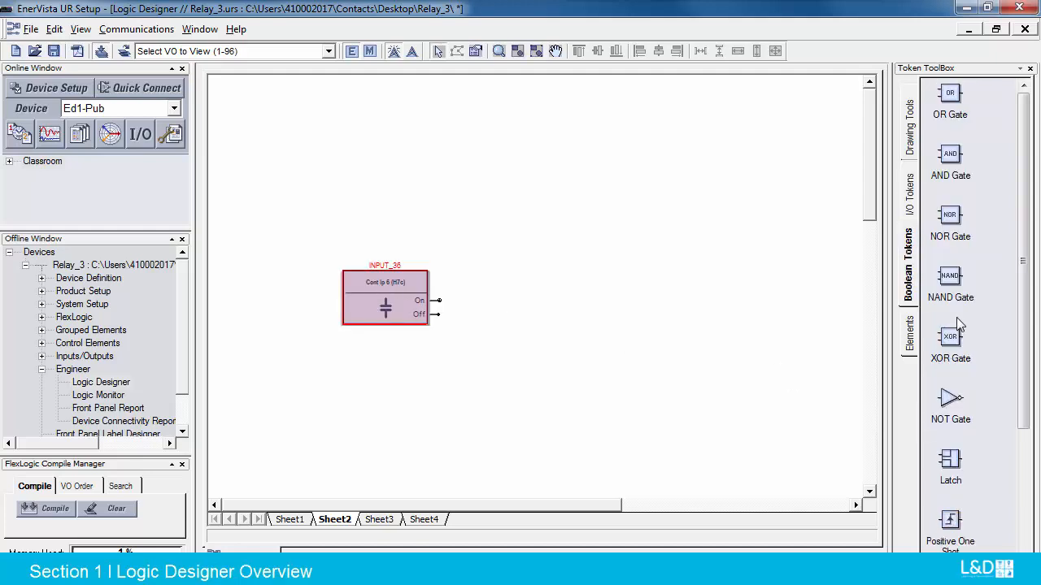
pyautogui.moveTo(945, 105); pyautogui.dragTo(576, 304)
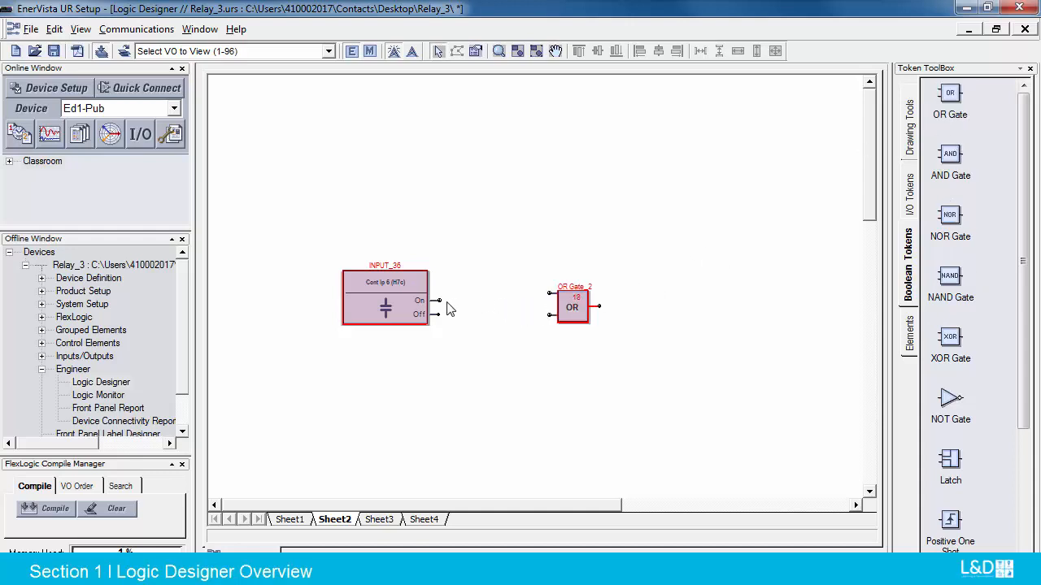
pyautogui.moveTo(552, 284); pyautogui.dragTo(553, 286)
pyautogui.click(620, 232)
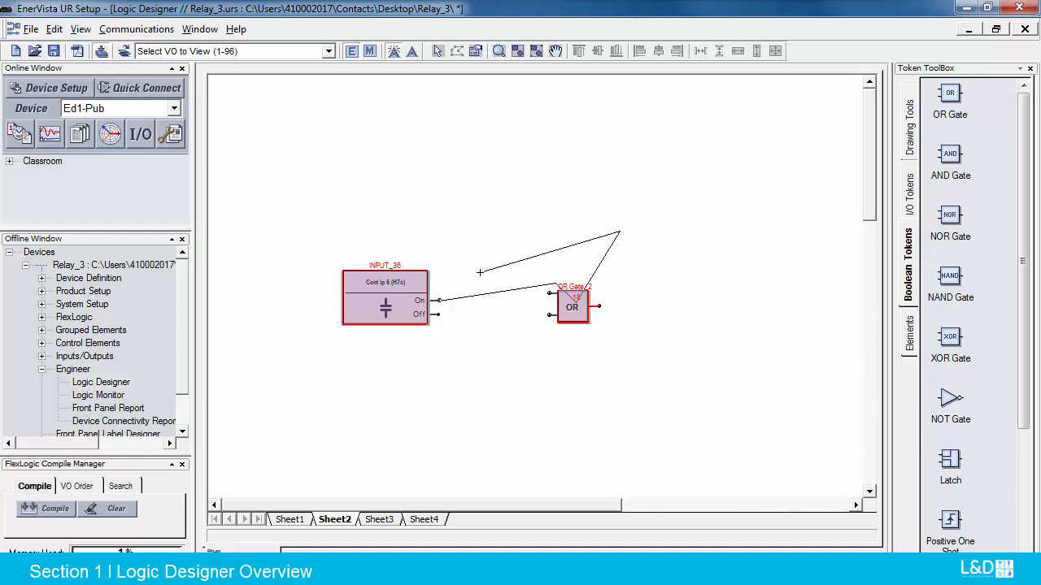
pyautogui.click(485, 352)
pyautogui.click(689, 376)
pyautogui.press('Escape')
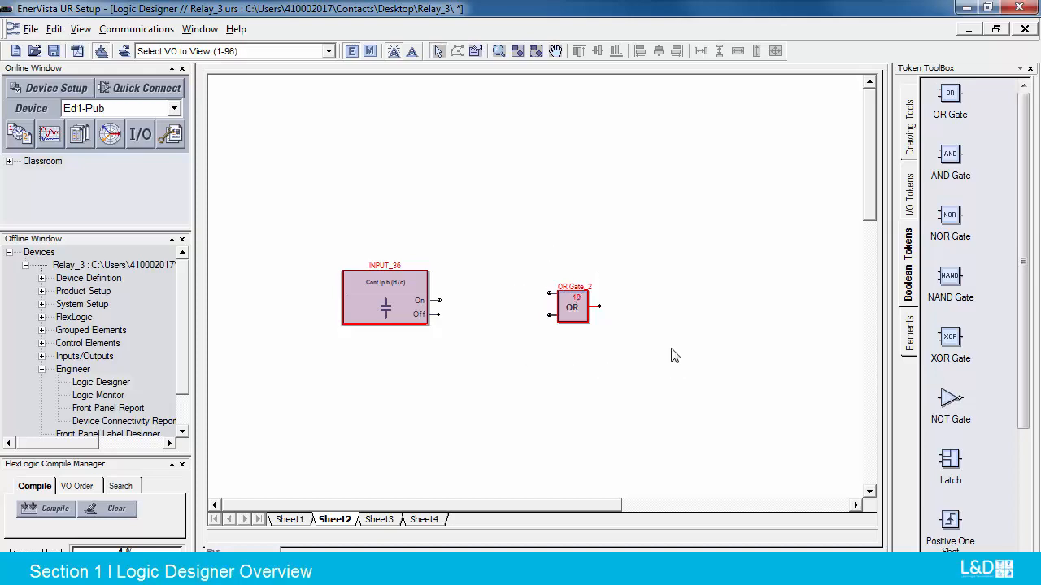